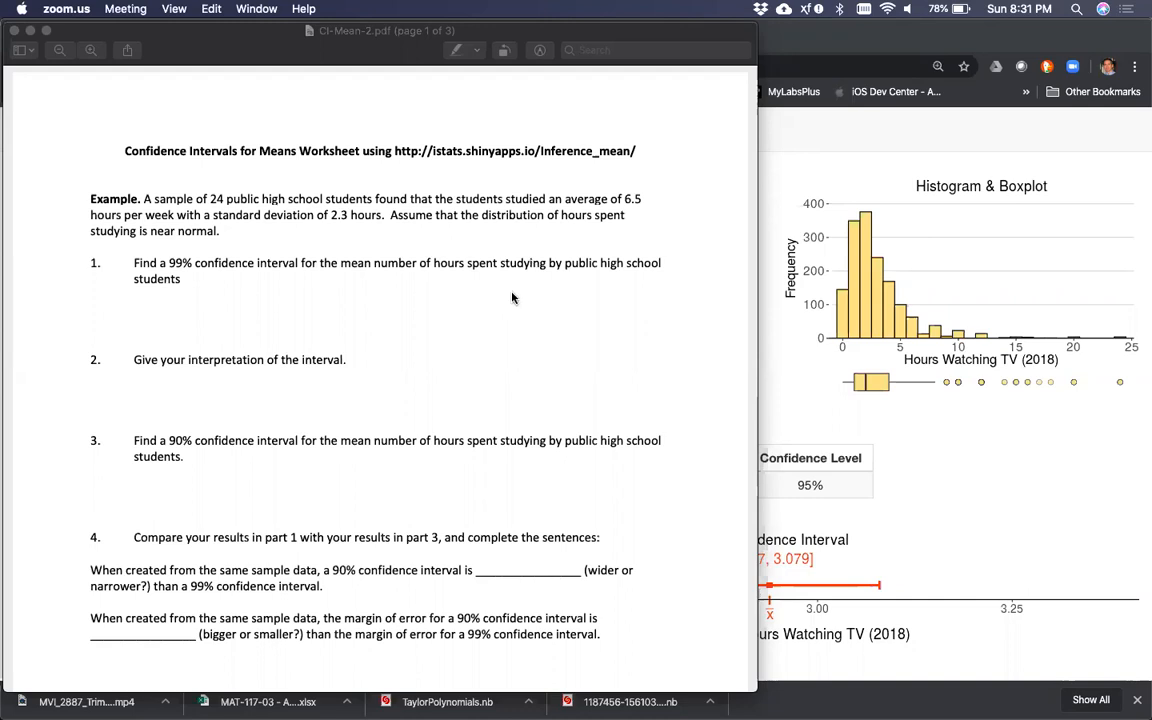
# - Switch to the Inference for a Population Mean page in Chrome and set the data source to Your Own
pyautogui.scroll(-1, 512, 297)
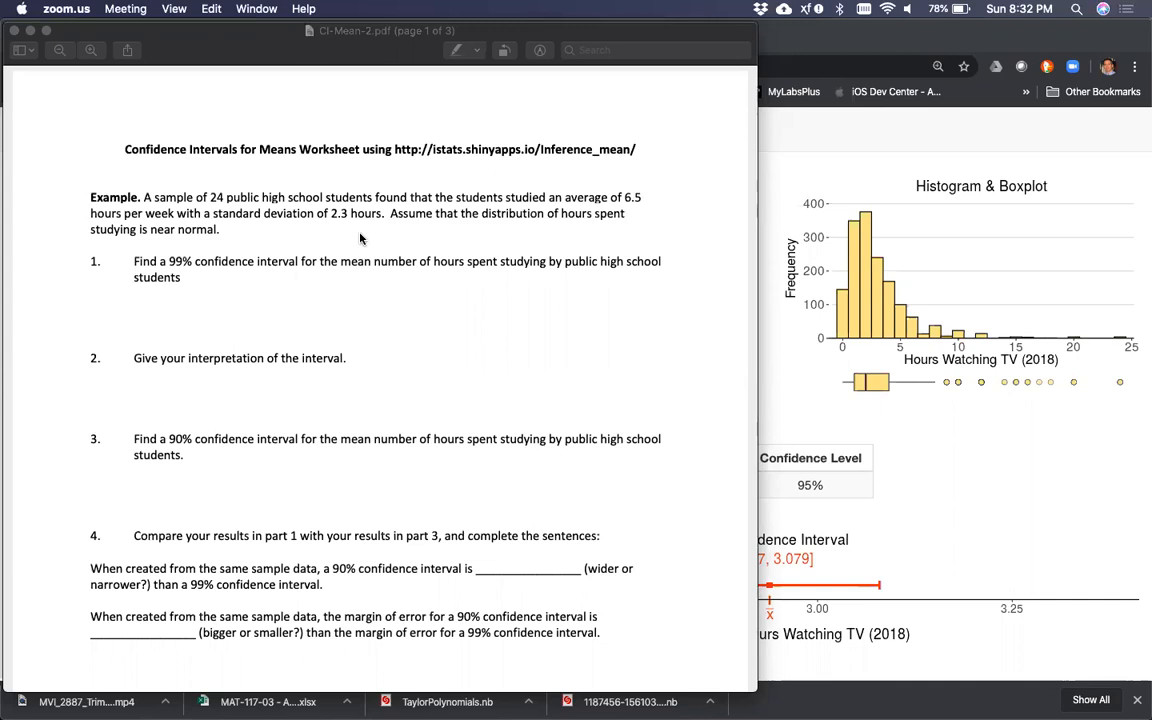
pyautogui.click(796, 418)
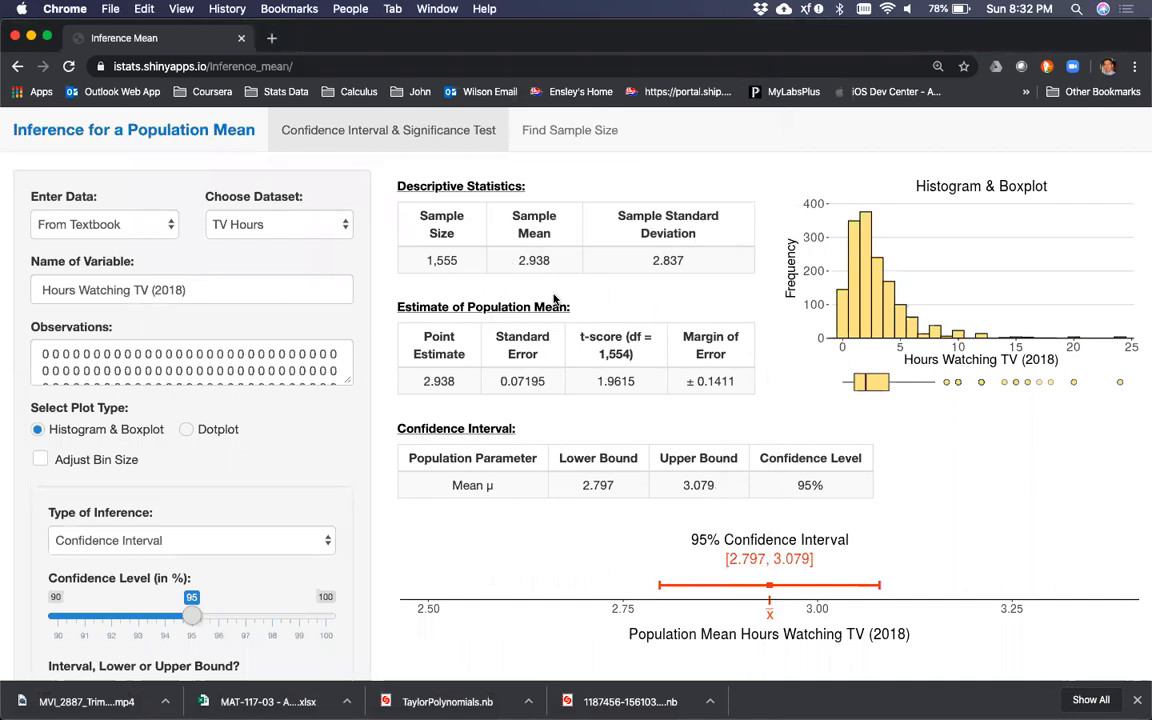
pyautogui.click(149, 232)
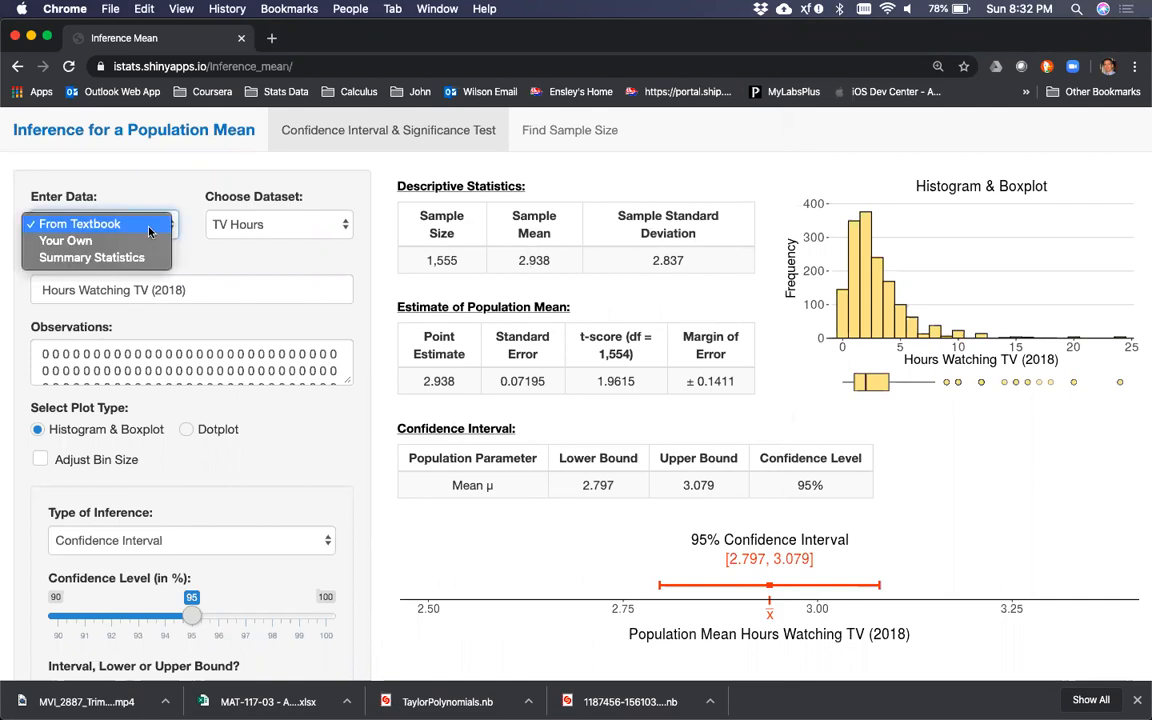
pyautogui.click(91, 241)
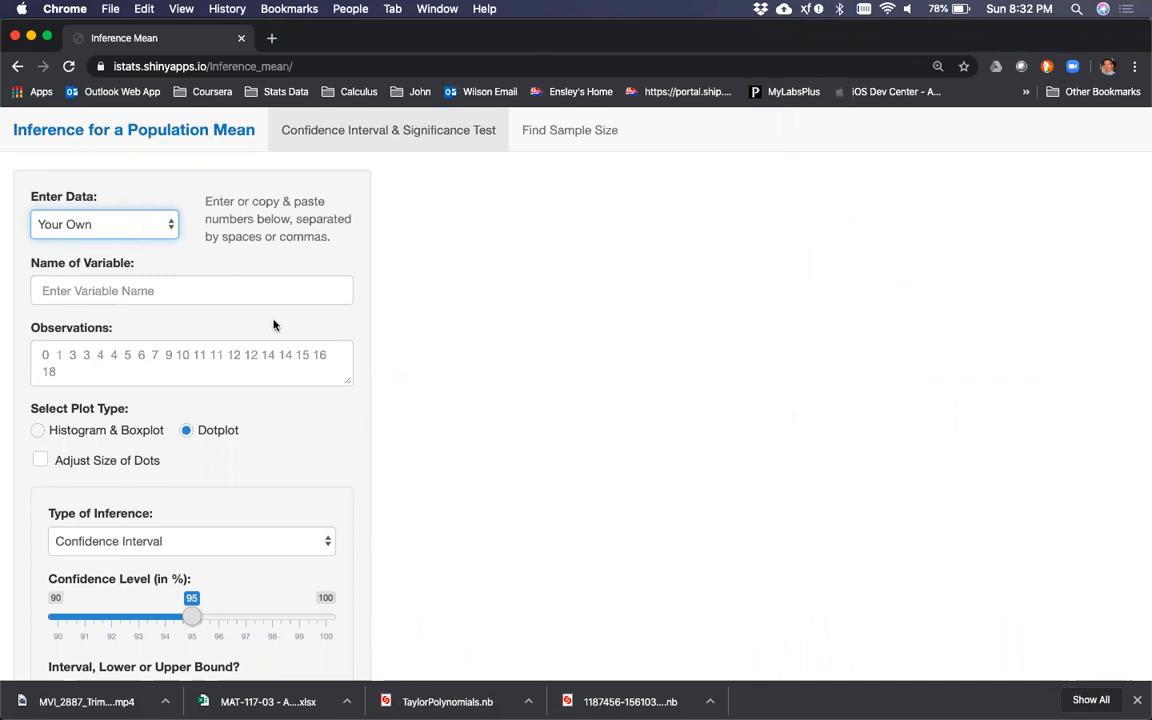
# - Check the worksheet example in Preview, and in Chrome set the data source to Summary Statistics with a sample size of 24
pyautogui.press('super+Tab')
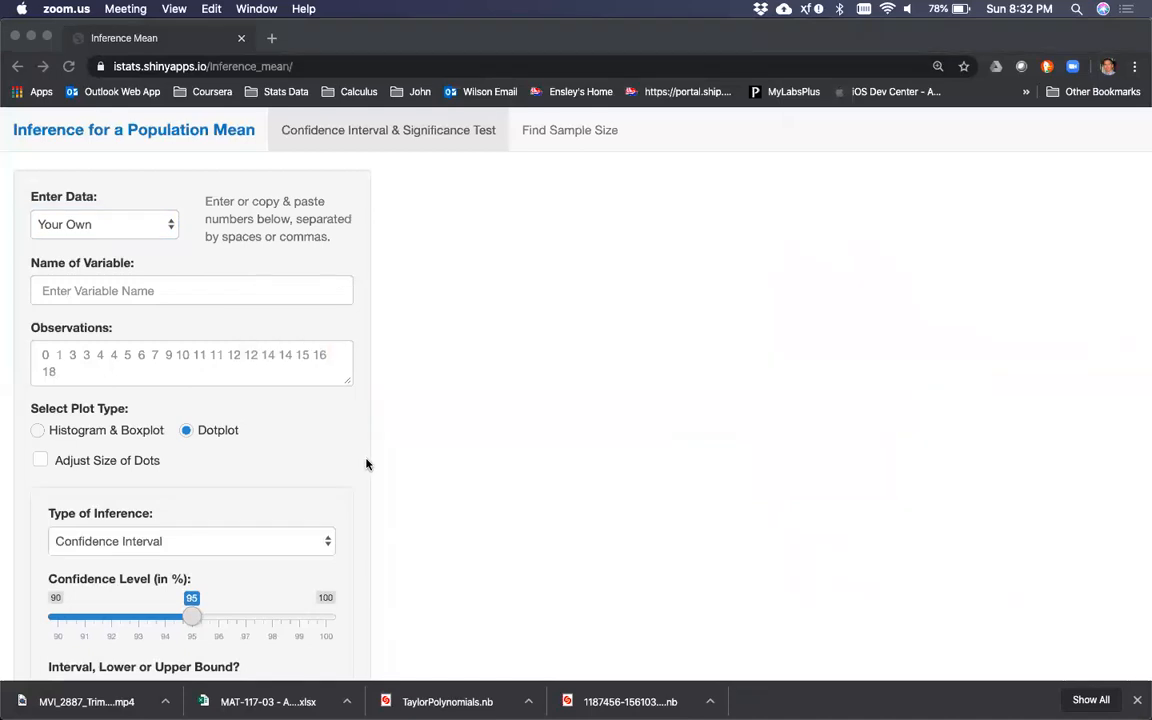
pyautogui.press('super+Tab')
pyautogui.press('super+Tab')
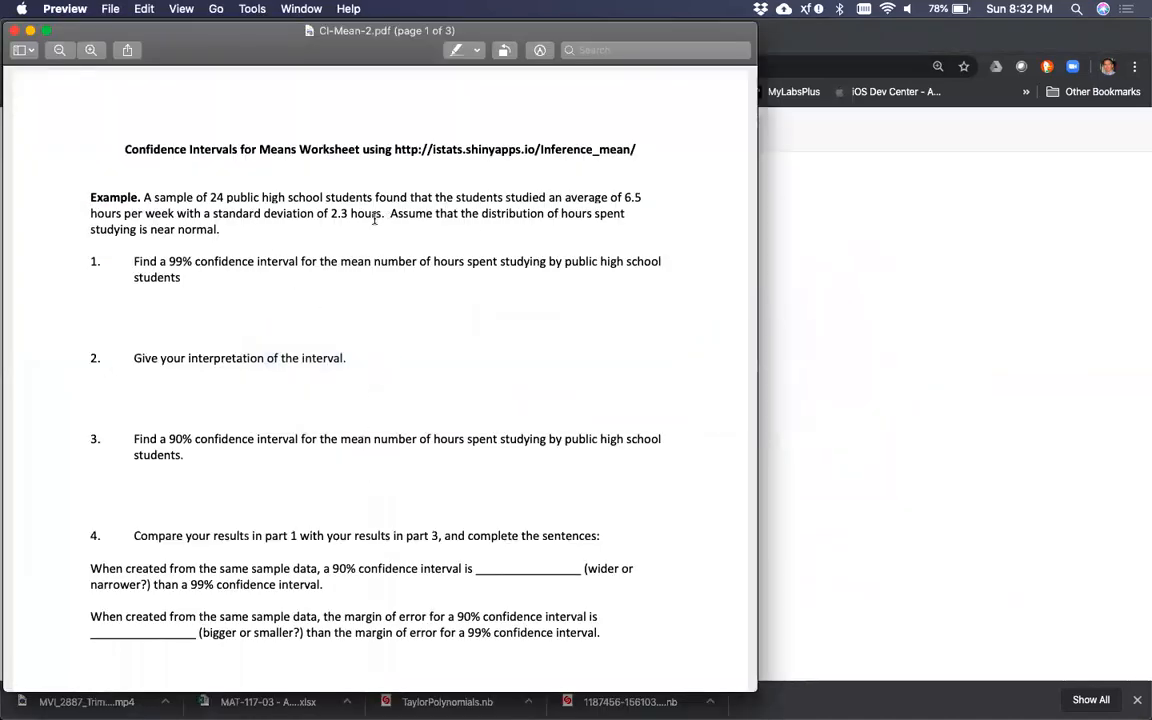
pyautogui.press('super+Tab')
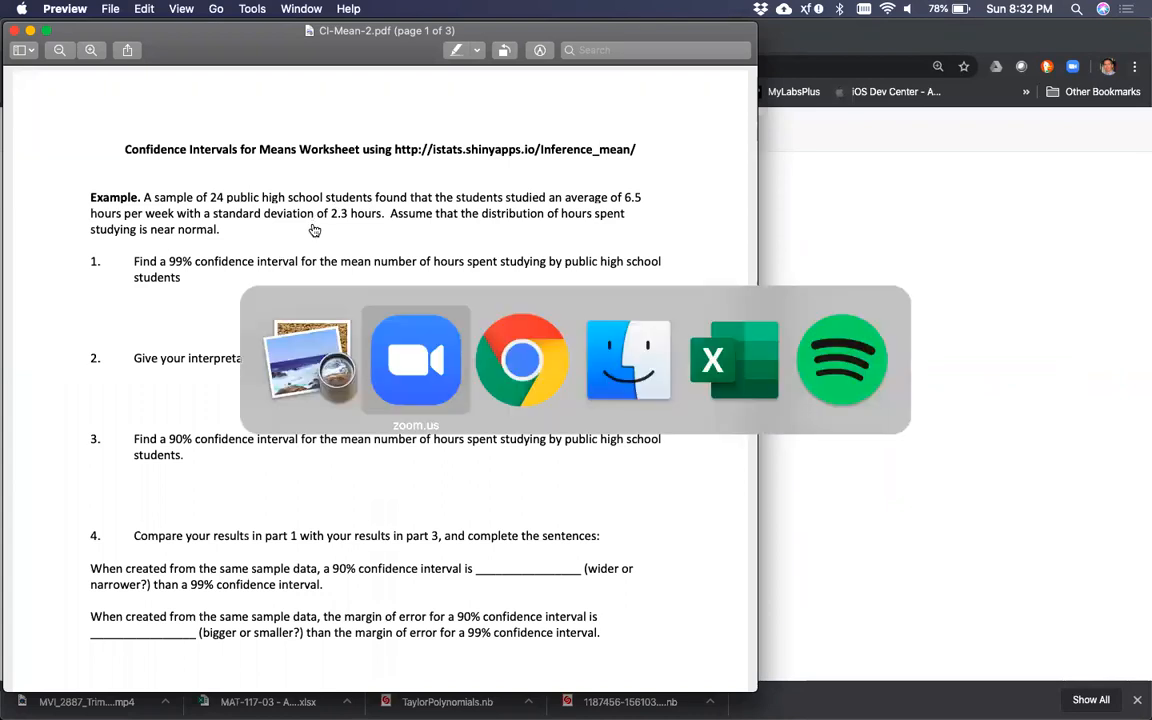
pyautogui.press('super+Tab')
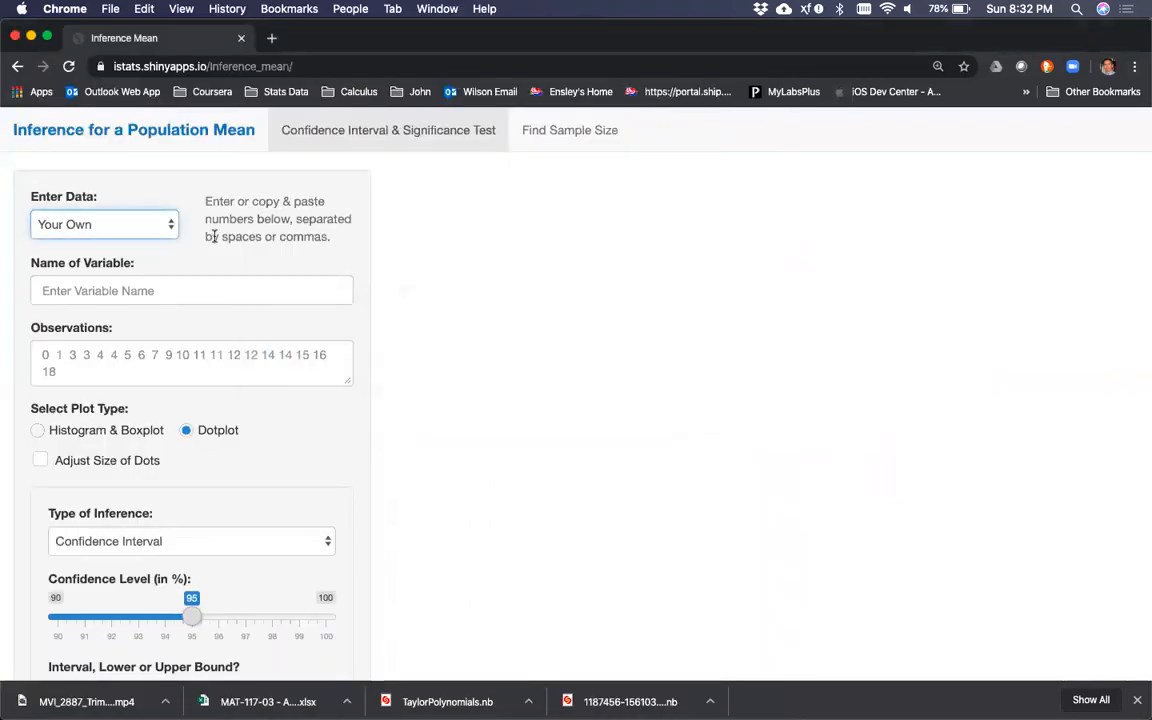
pyautogui.click(156, 237)
pyautogui.click(120, 244)
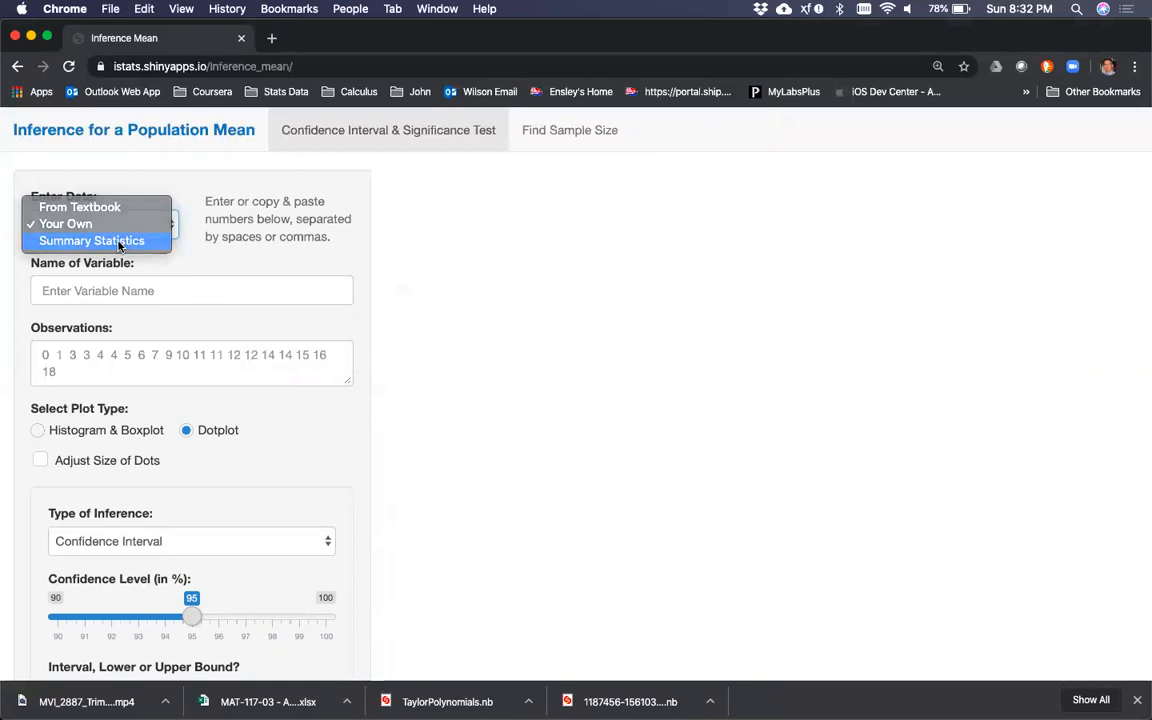
pyautogui.click(232, 231)
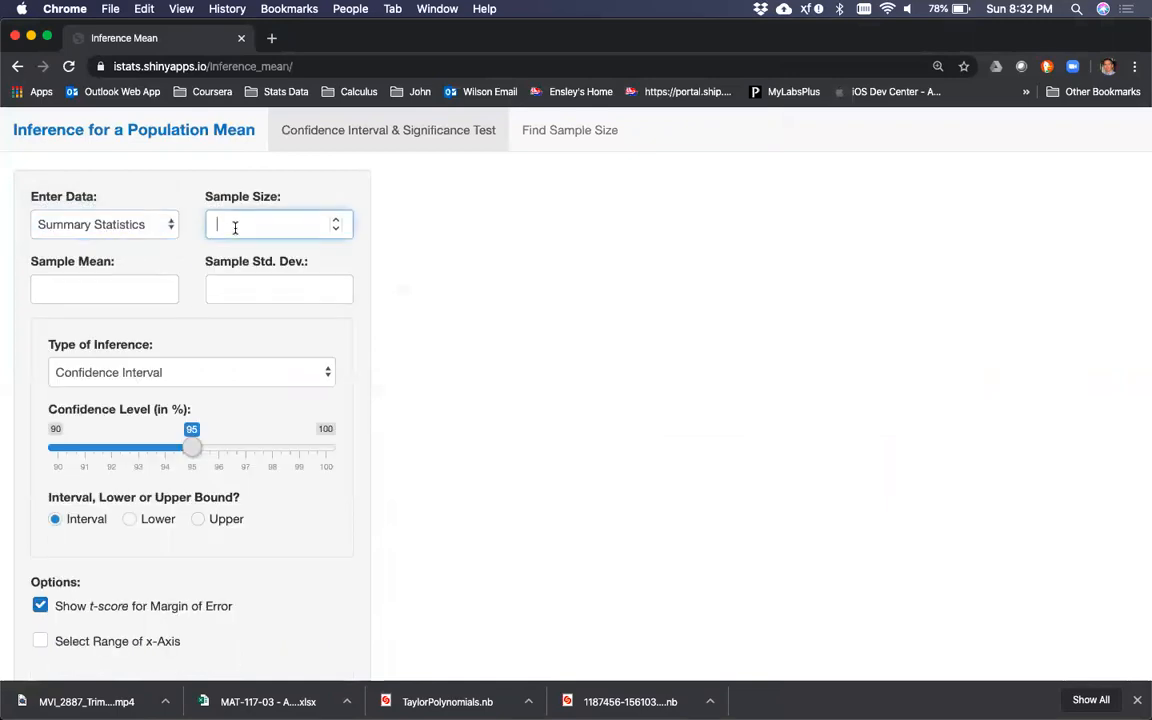
pyautogui.write('24')
# - Look up the average study hours in the worksheet example and set the sample mean to 6.5
pyautogui.press('super+Tab')
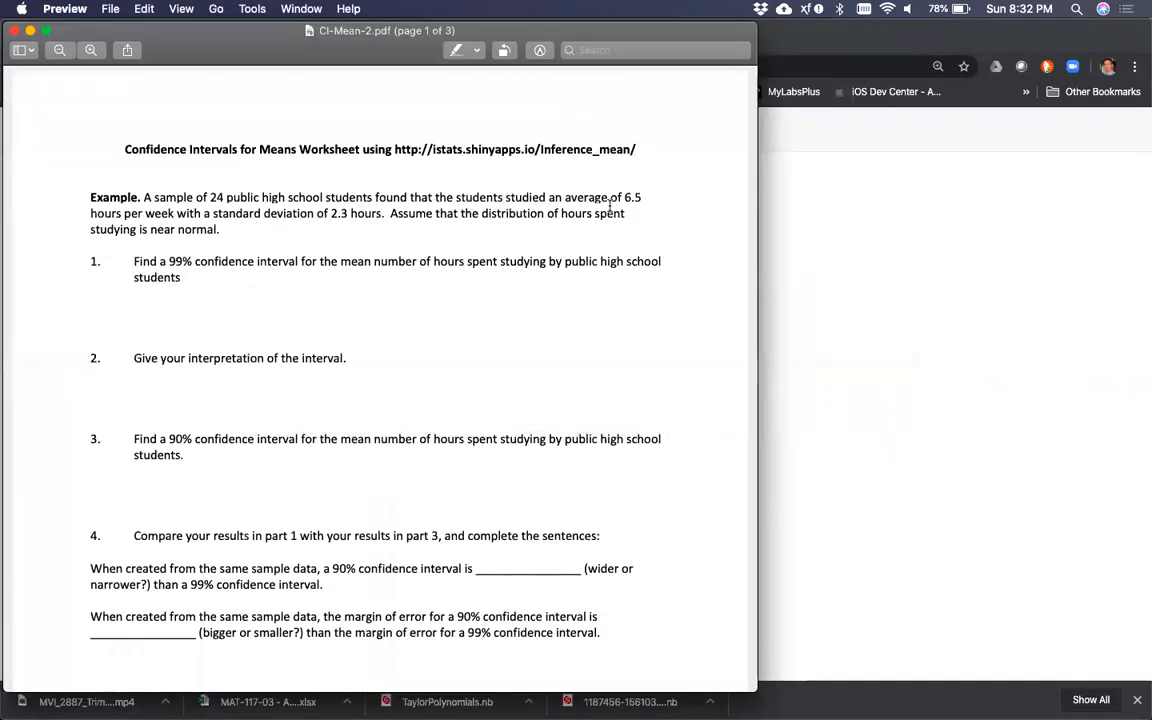
pyautogui.press('super+Tab')
pyautogui.click(145, 287)
pyautogui.write('6.4')
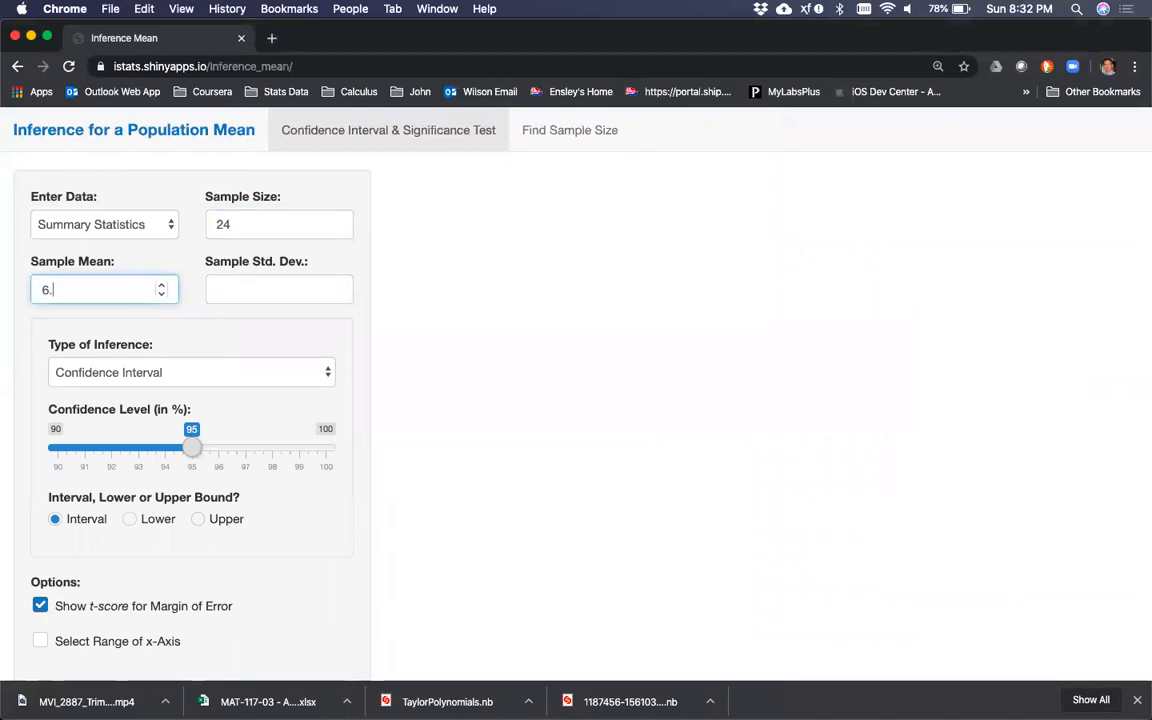
pyautogui.press('Tab')
pyautogui.click(72, 288)
pyautogui.press('BackSpace')
pyautogui.write('5')
# - Set the sample standard deviation to 2.3 from the worksheet example and the confidence level to 99%
pyautogui.click(216, 292)
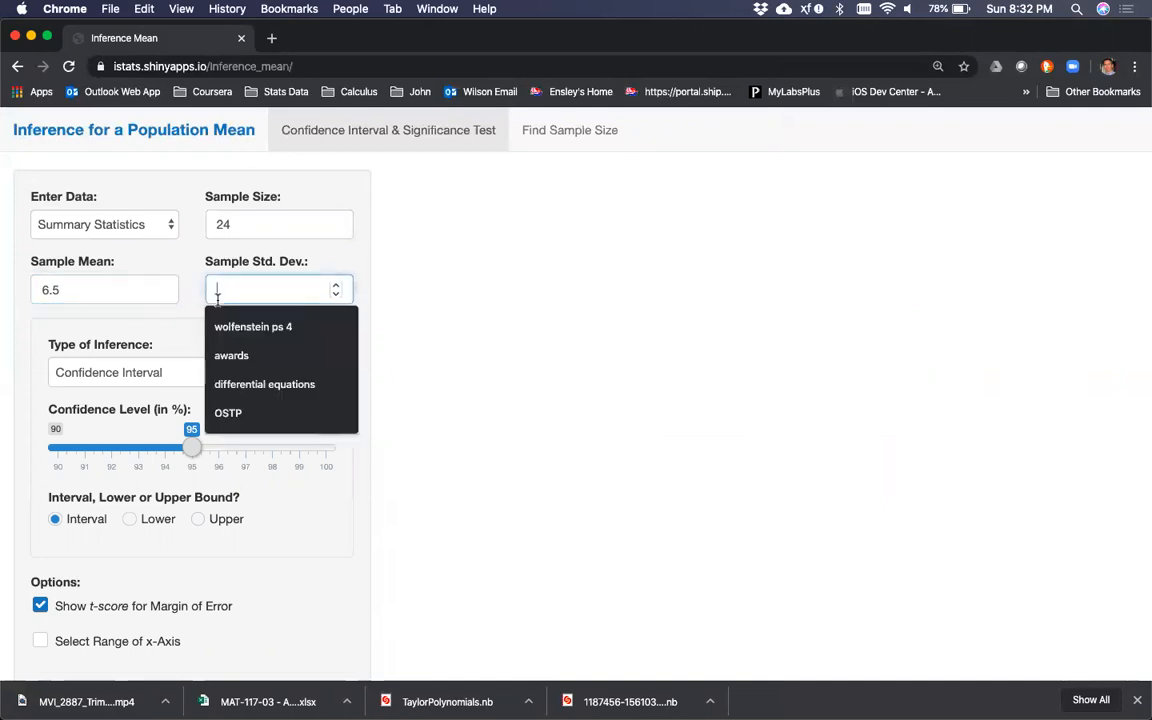
pyautogui.press('super+Tab')
pyautogui.press('super+Tab')
pyautogui.write('2.3')
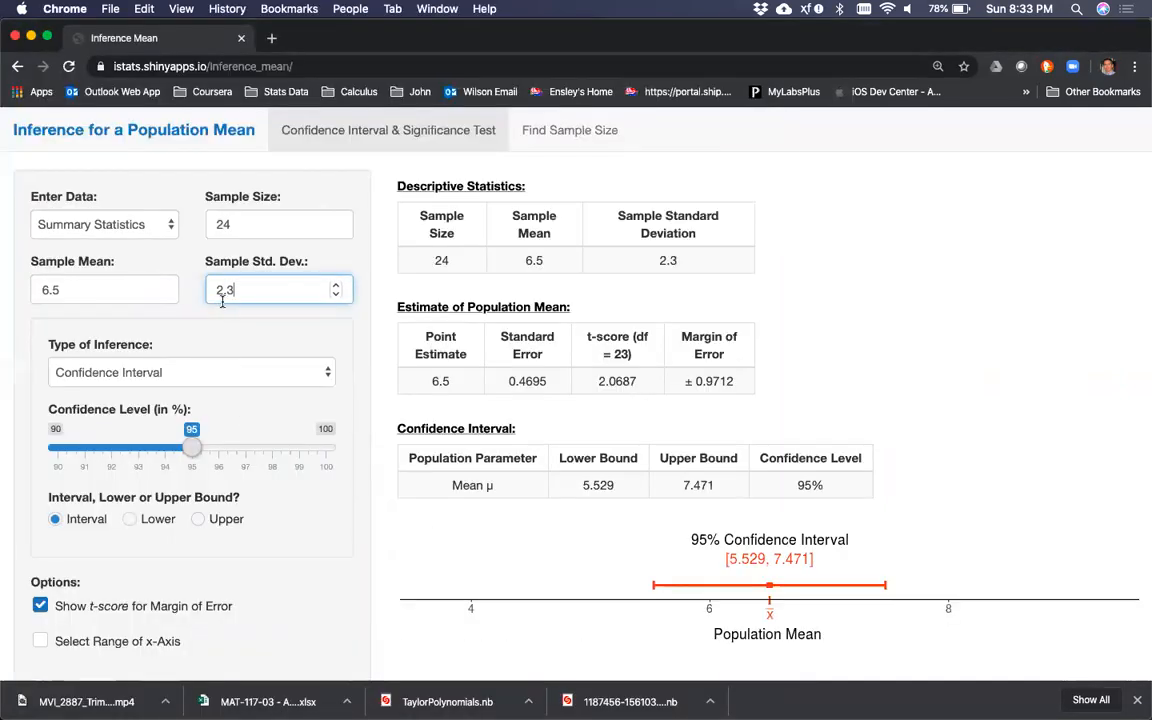
pyautogui.moveTo(192, 454); pyautogui.dragTo(299, 455)
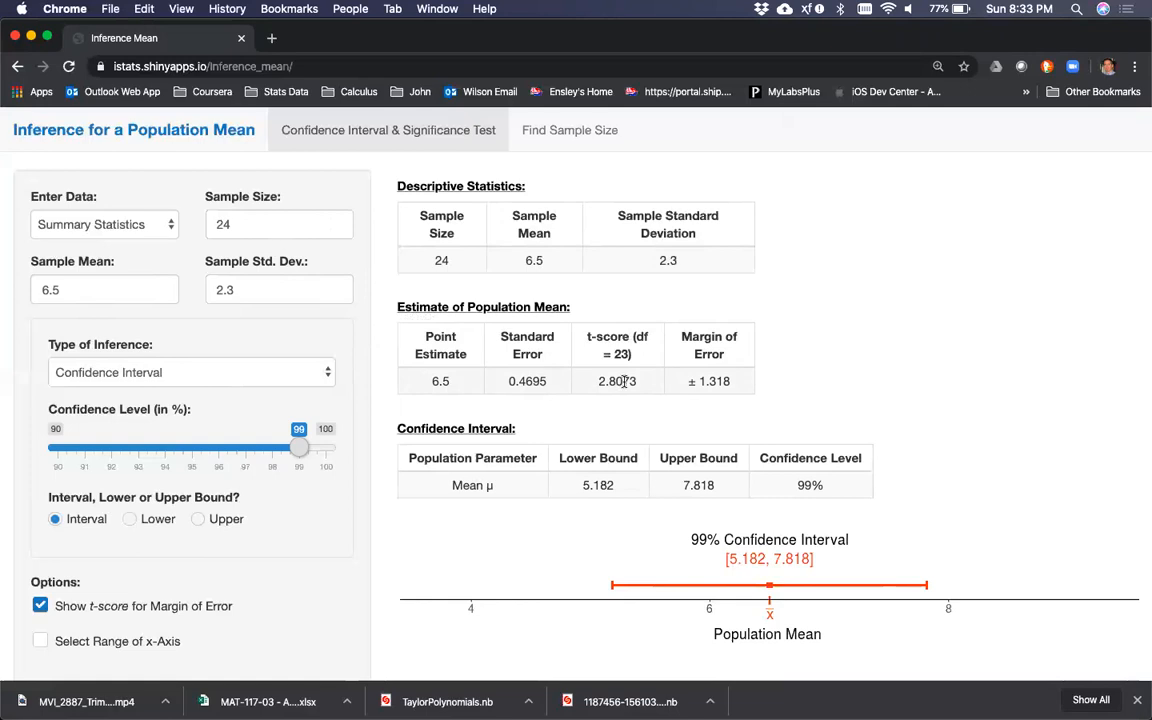
# - Examine the t-score with its degrees of freedom, the margin of error and the population parameter in the 99% interval results
pyautogui.moveTo(634, 381); pyautogui.dragTo(597, 381)
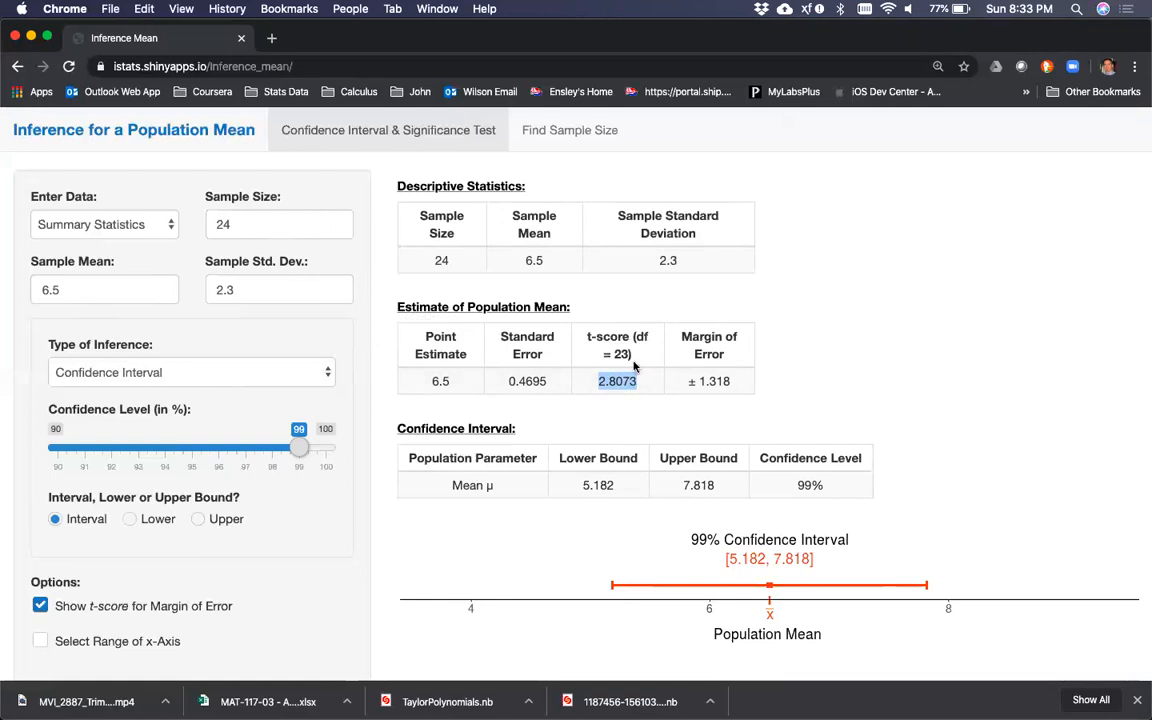
pyautogui.moveTo(633, 337); pyautogui.dragTo(637, 370)
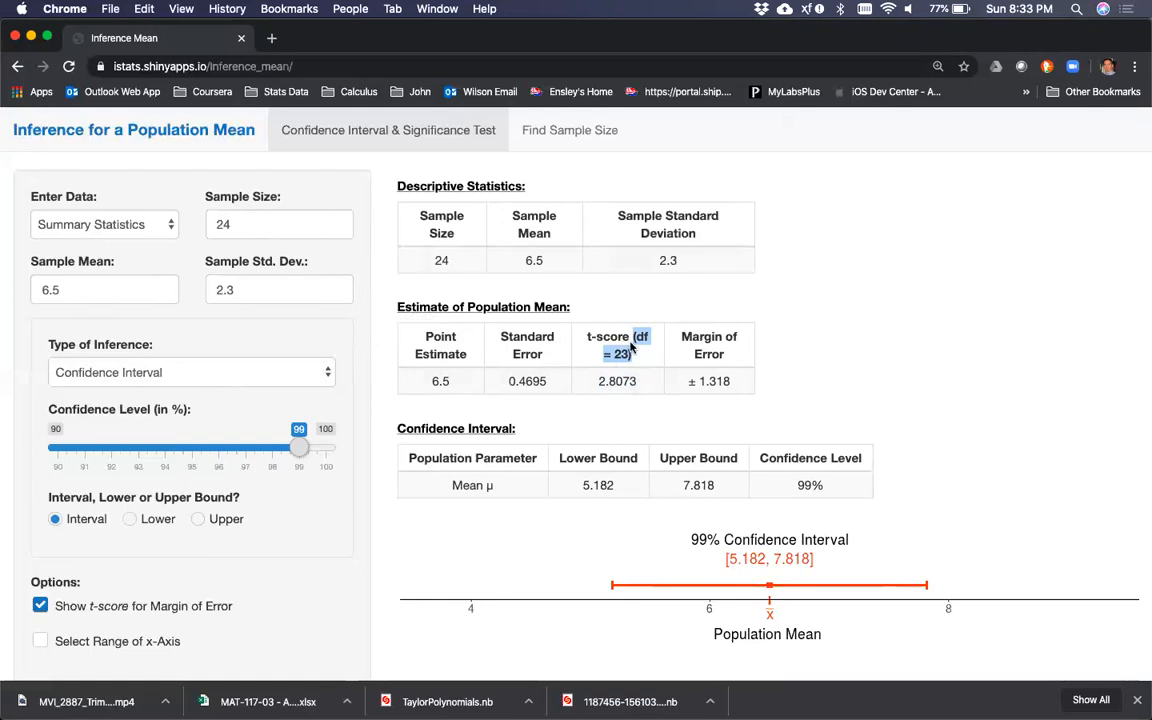
pyautogui.click(572, 320)
pyautogui.moveTo(637, 381); pyautogui.dragTo(598, 381)
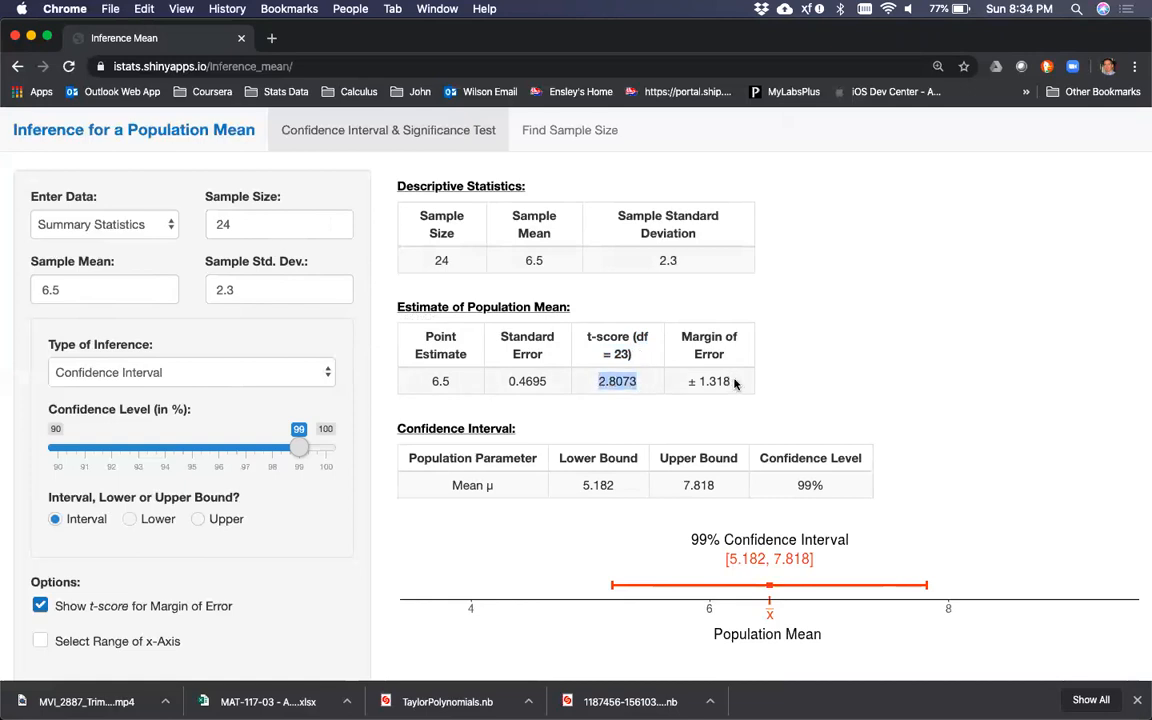
pyautogui.moveTo(738, 381); pyautogui.dragTo(687, 381)
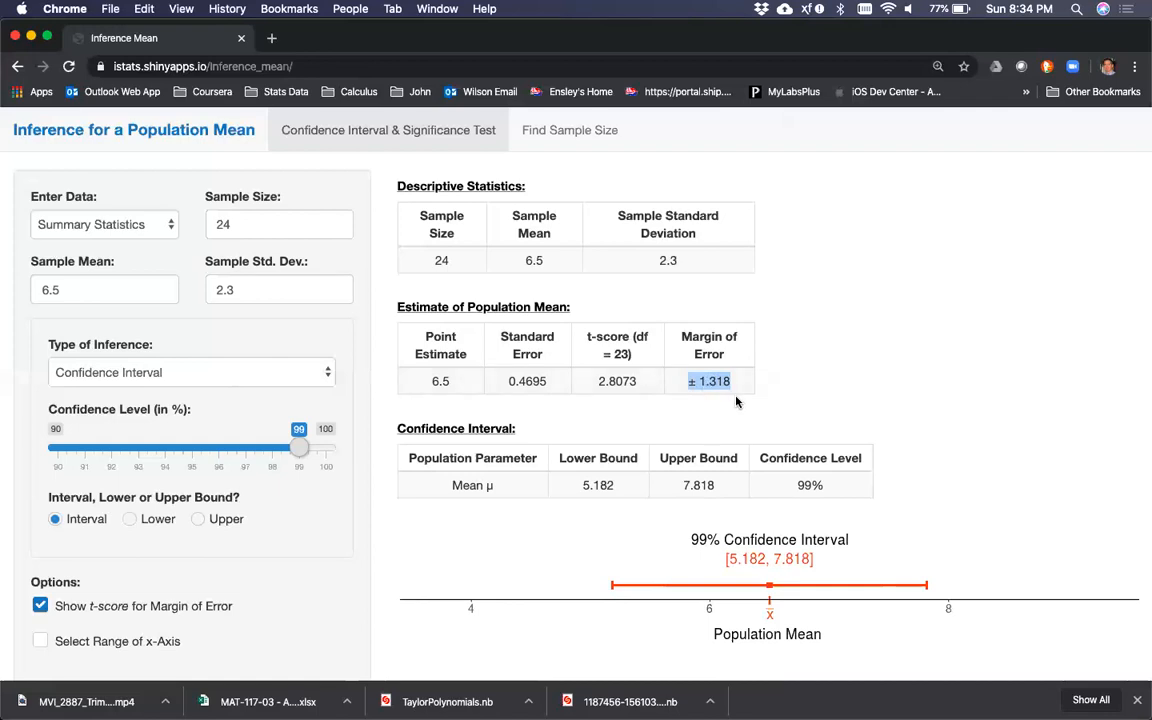
pyautogui.scroll(-2, 736, 401)
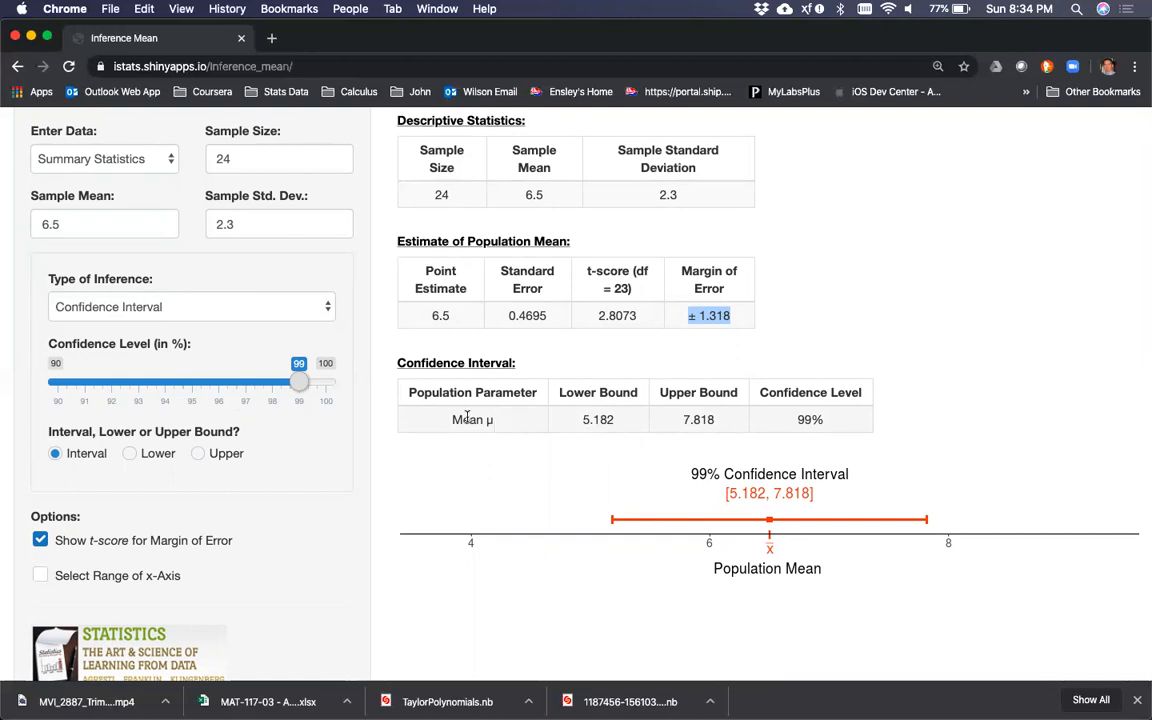
pyautogui.moveTo(451, 420); pyautogui.dragTo(492, 423)
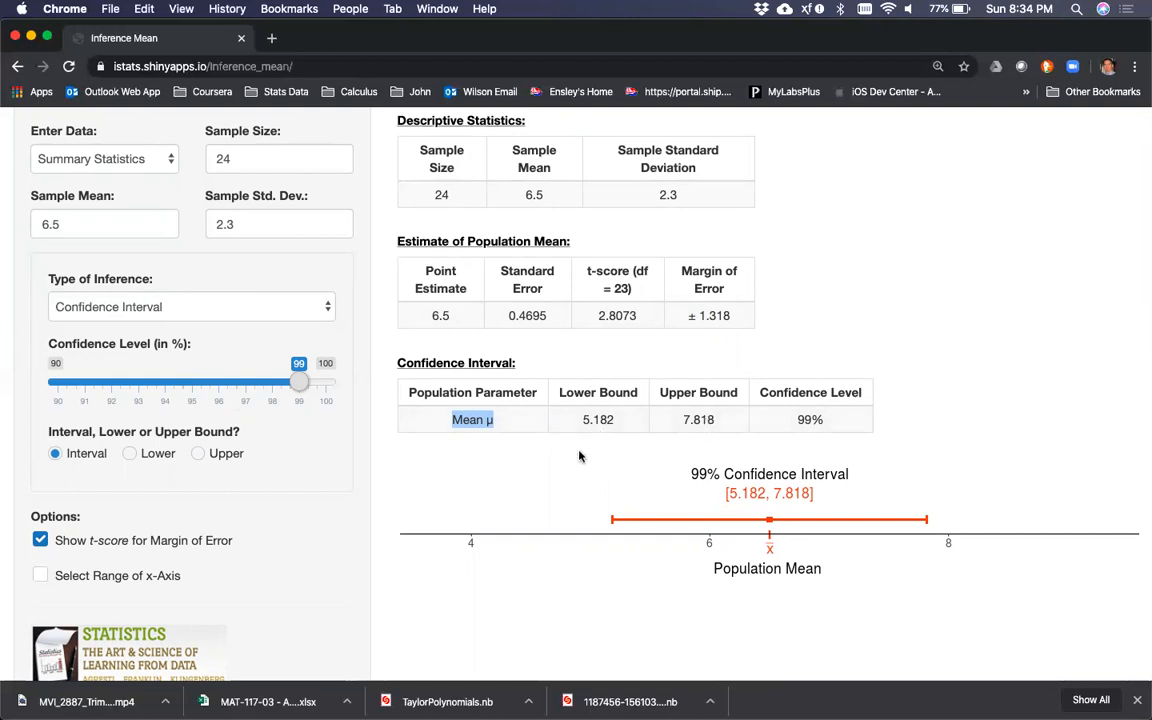
pyautogui.scroll(1, 578, 456)
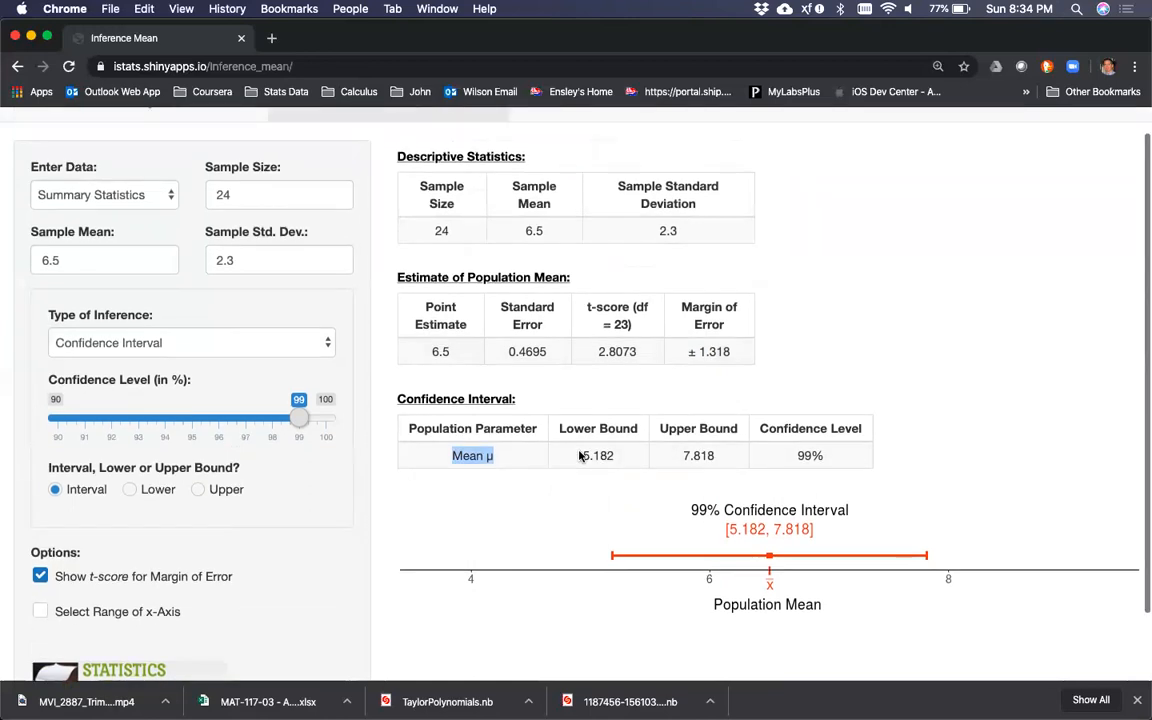
# - Review the worksheet's interpretation and 90% interval questions in Preview, and set the confidence level to 90% in Chrome
pyautogui.press('super+Tab')
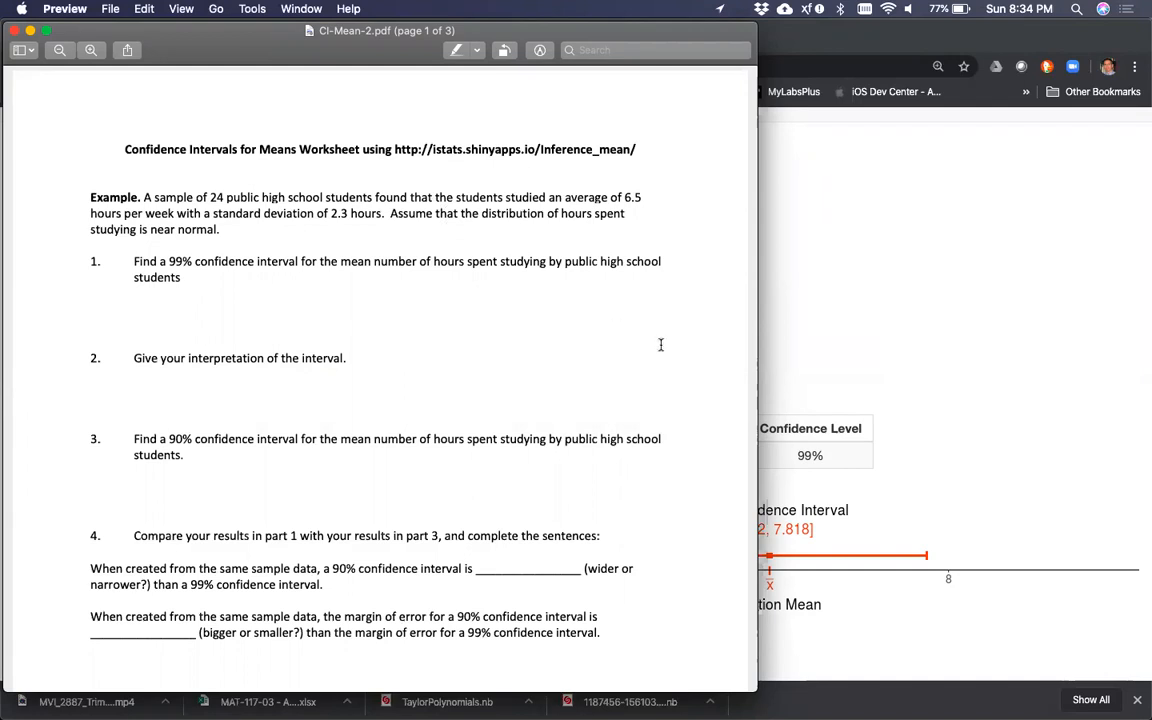
pyautogui.click(843, 350)
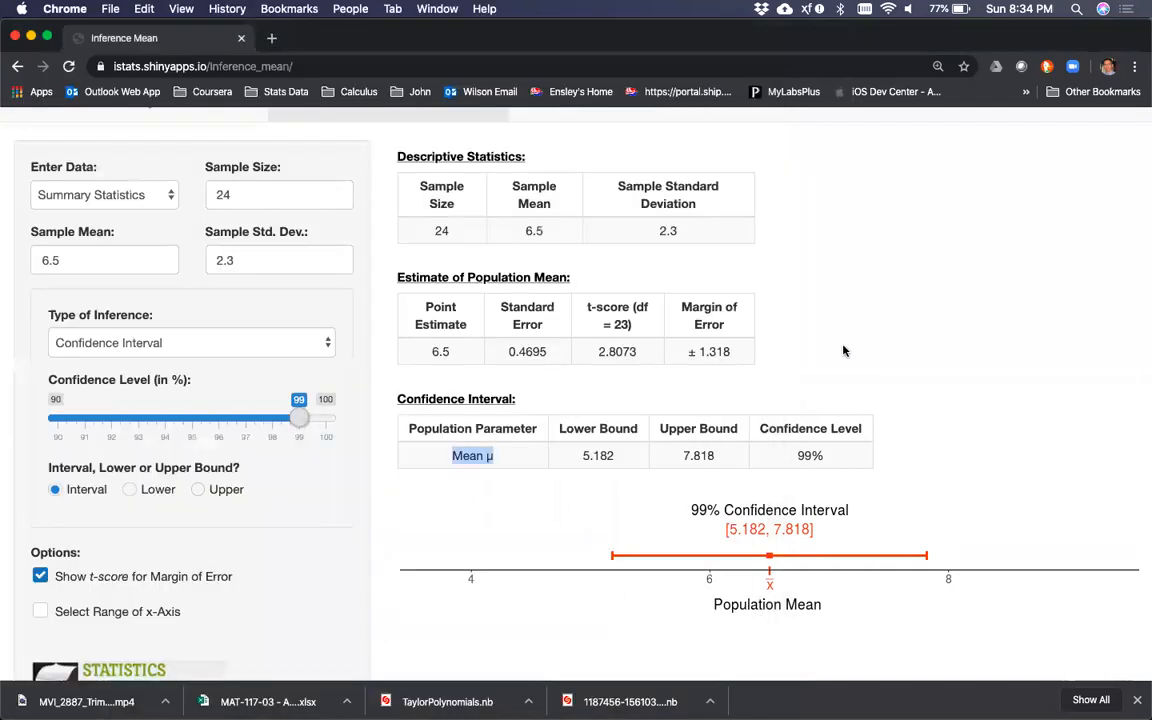
pyautogui.press('super+Tab')
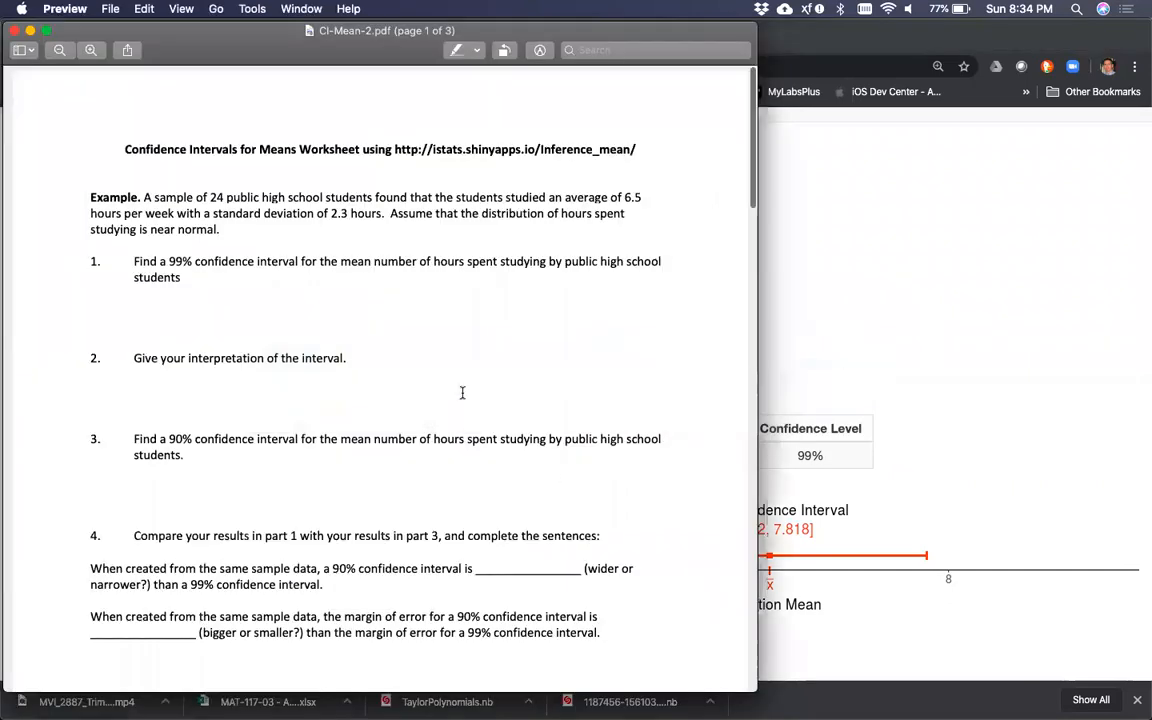
pyautogui.scroll(-1, 462, 393)
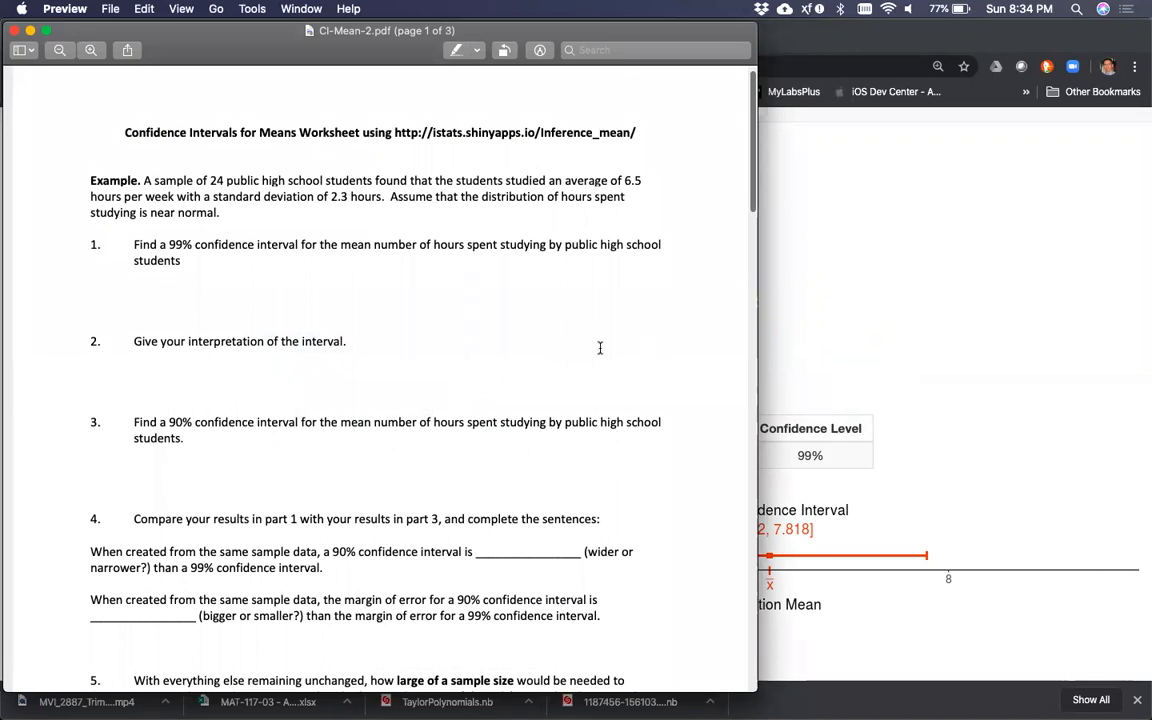
pyautogui.scroll(-3, 571, 343)
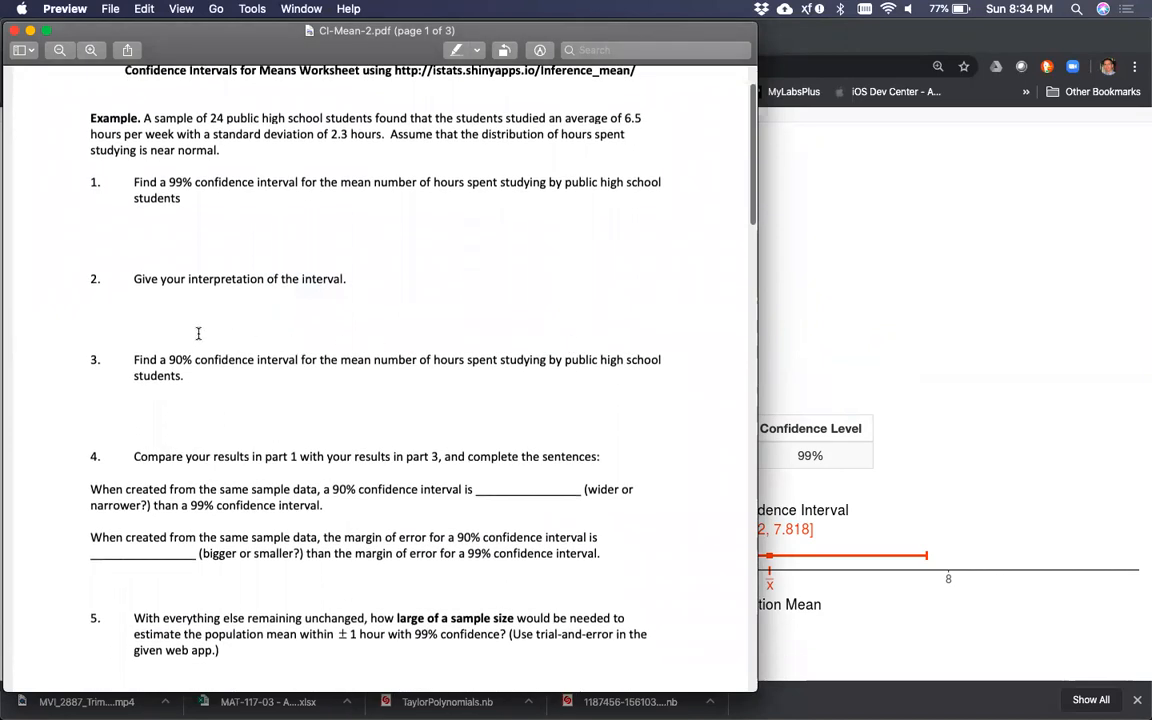
pyautogui.scroll(-6, 226, 350)
pyautogui.scroll(-1, 226, 352)
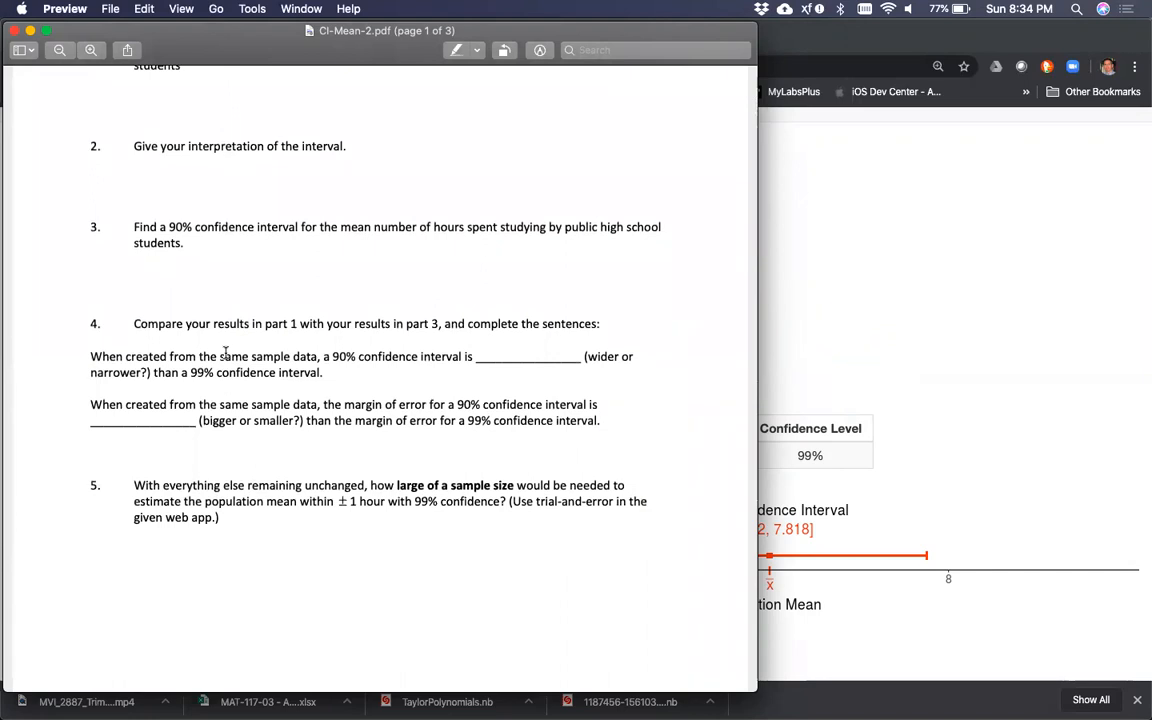
pyautogui.press('super+Tab')
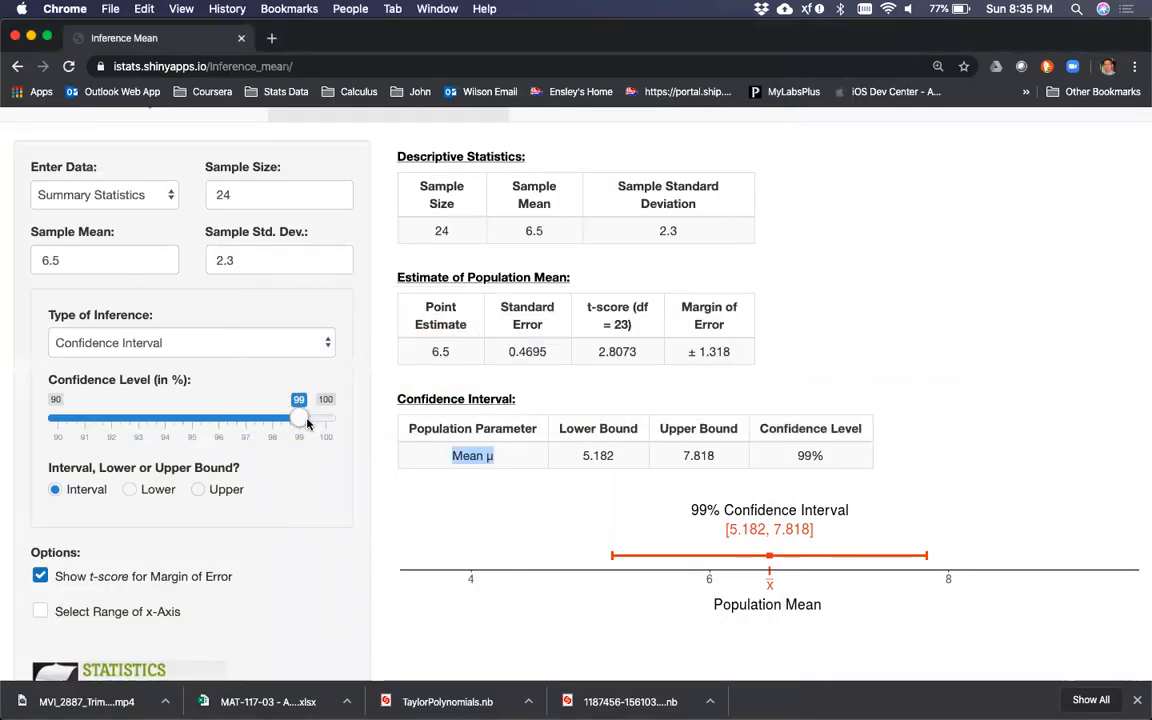
pyautogui.moveTo(301, 424); pyautogui.dragTo(58, 425)
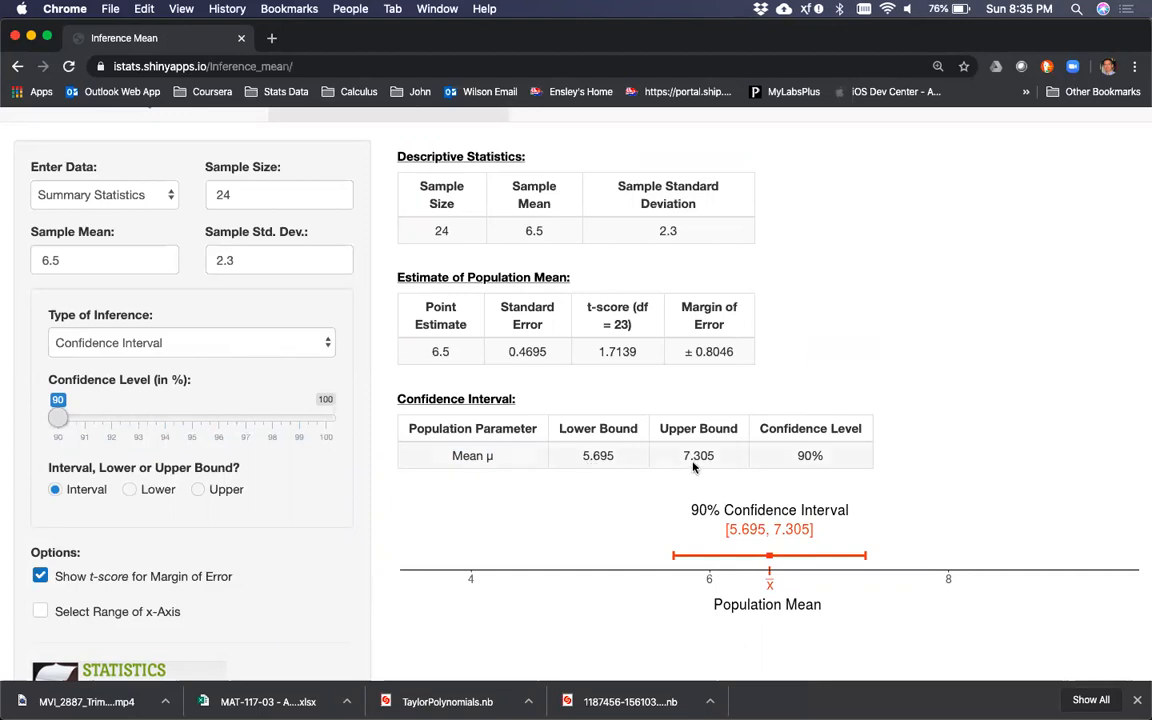
# - Compare the interval widths and margins of error by setting the confidence level to 99% and back to 90%
pyautogui.click(62, 423)
pyautogui.moveTo(63, 424); pyautogui.dragTo(298, 427)
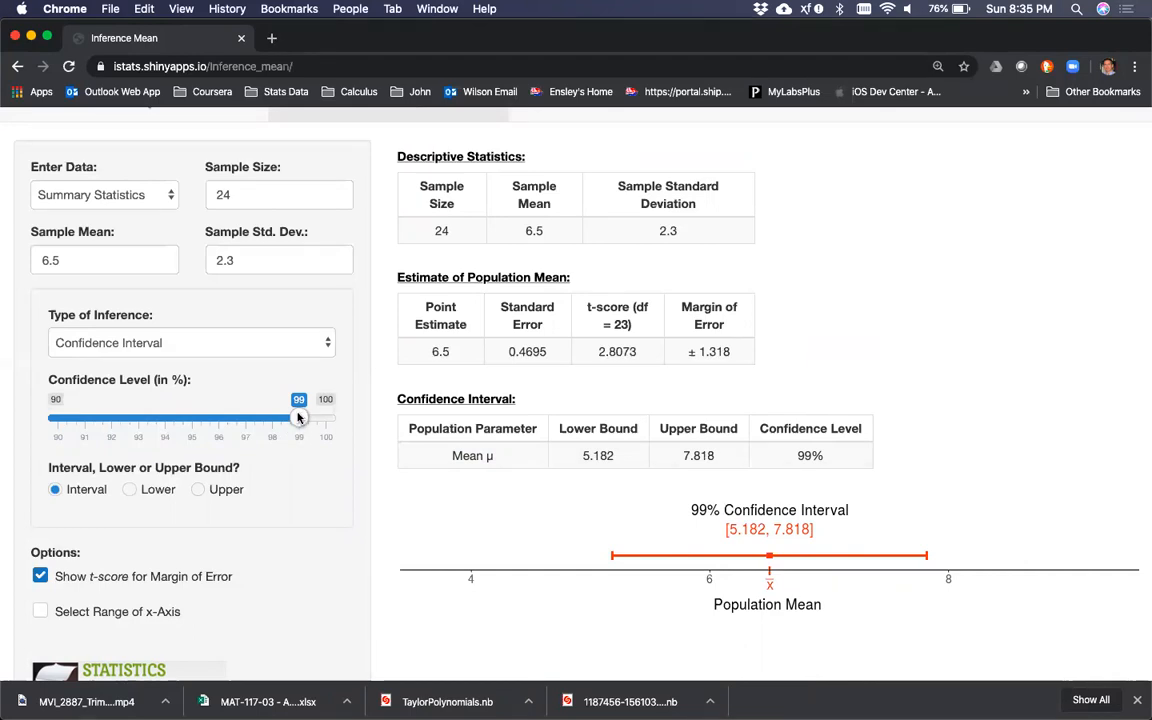
pyautogui.moveTo(298, 418); pyautogui.dragTo(57, 443)
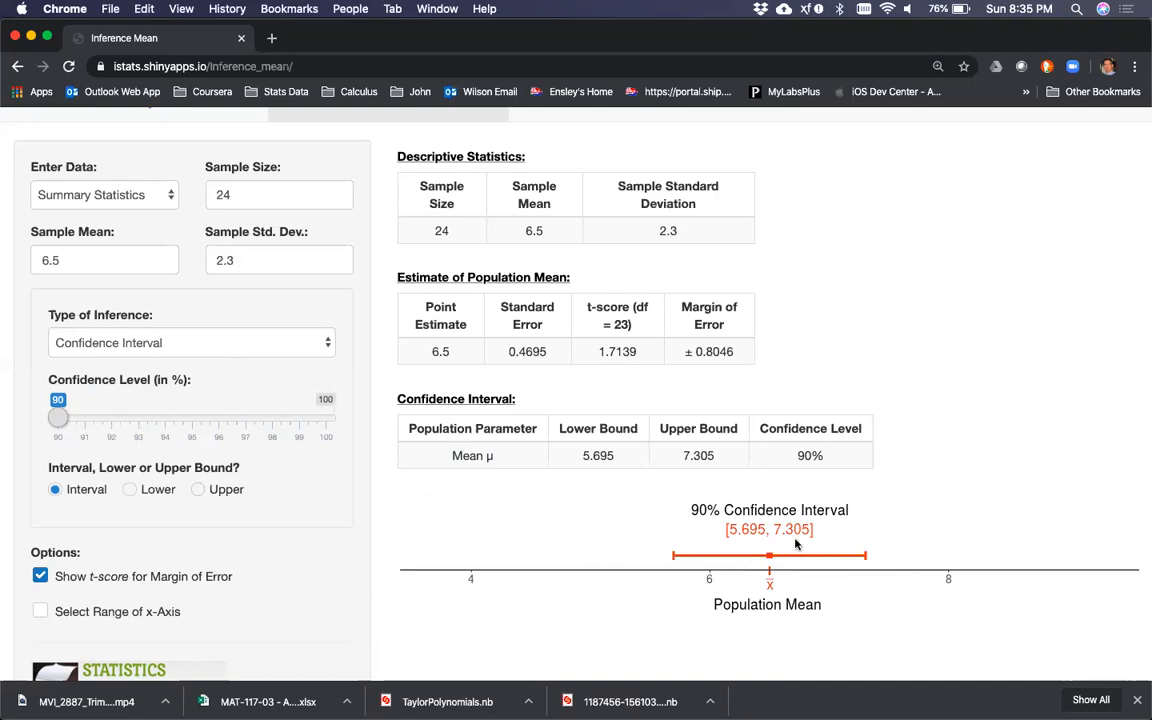
# - Review the worksheet's interval comparison and sample-size questions in Preview, and set the confidence level to 99% in Chrome
pyautogui.press('super+Tab')
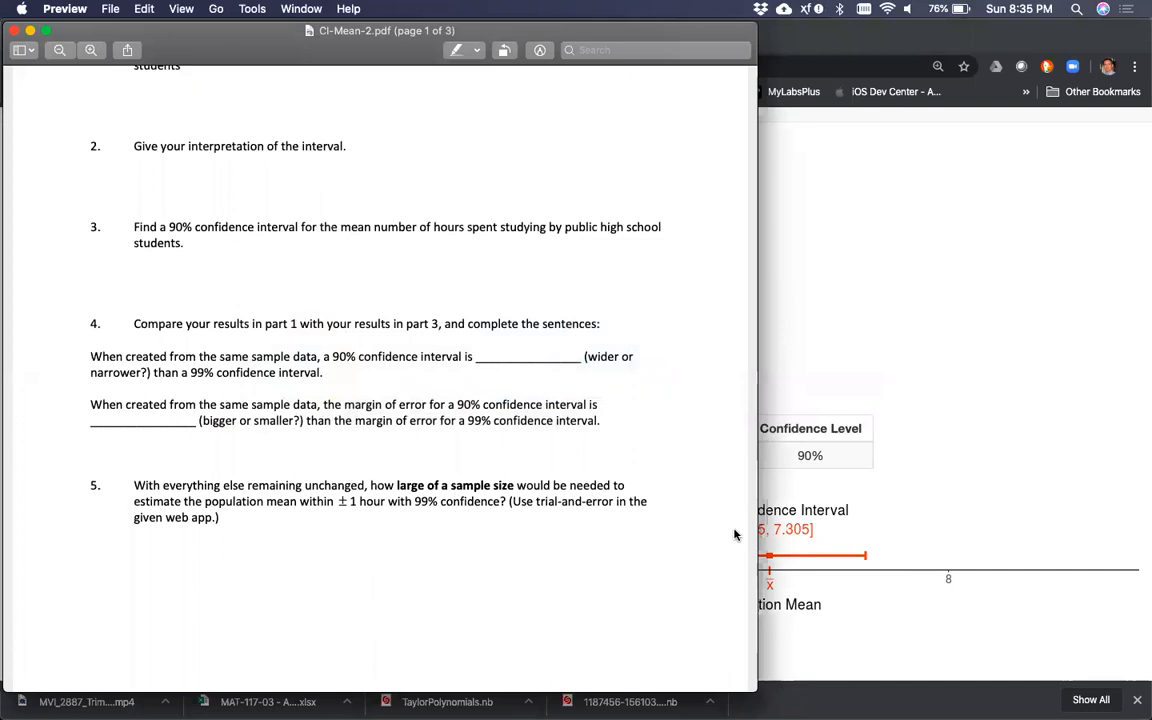
pyautogui.scroll(2, 469, 543)
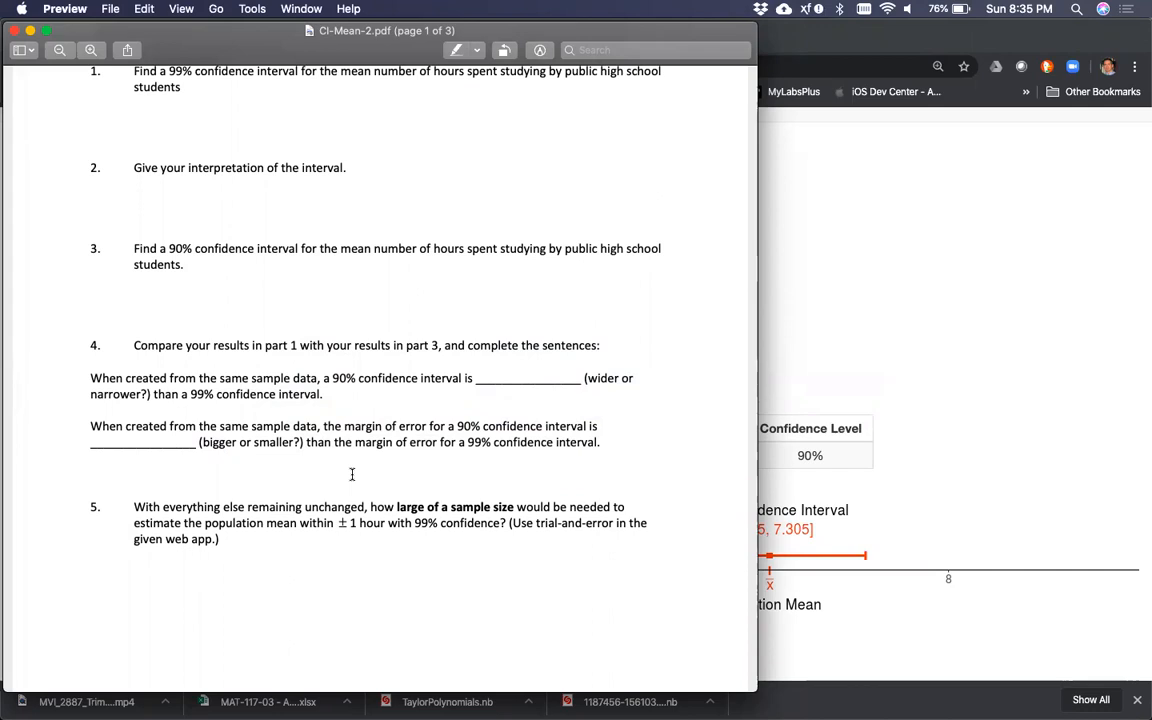
pyautogui.scroll(-2, 234, 457)
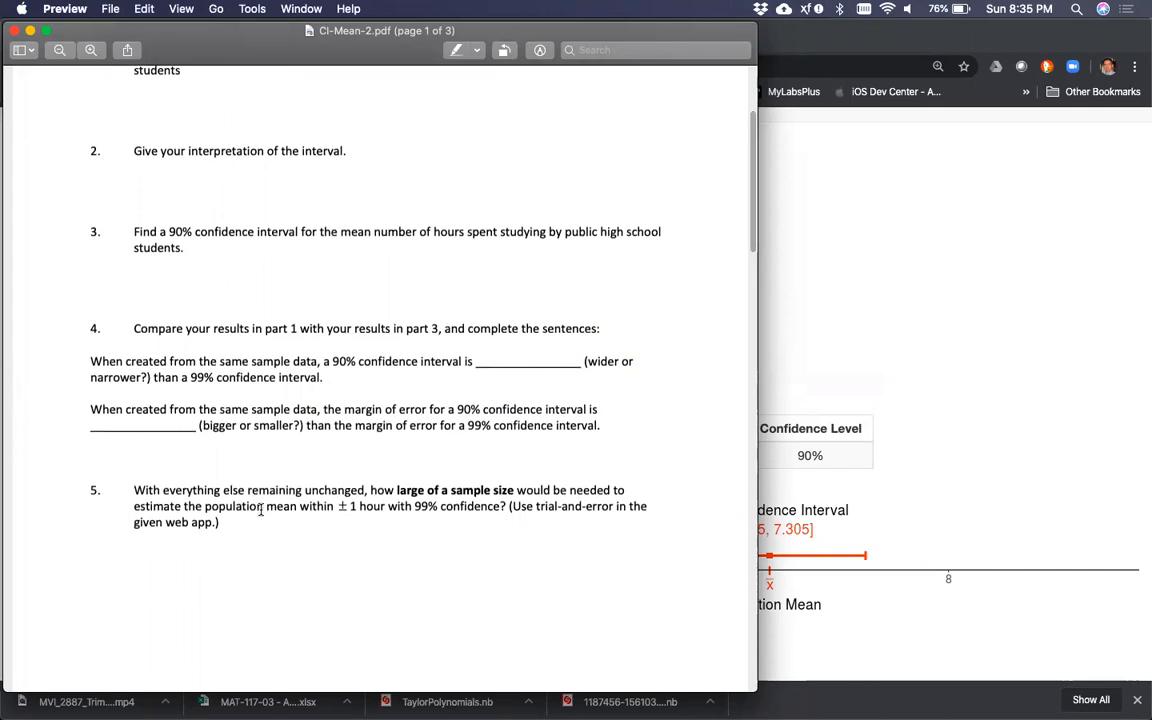
pyautogui.scroll(-1, 261, 509)
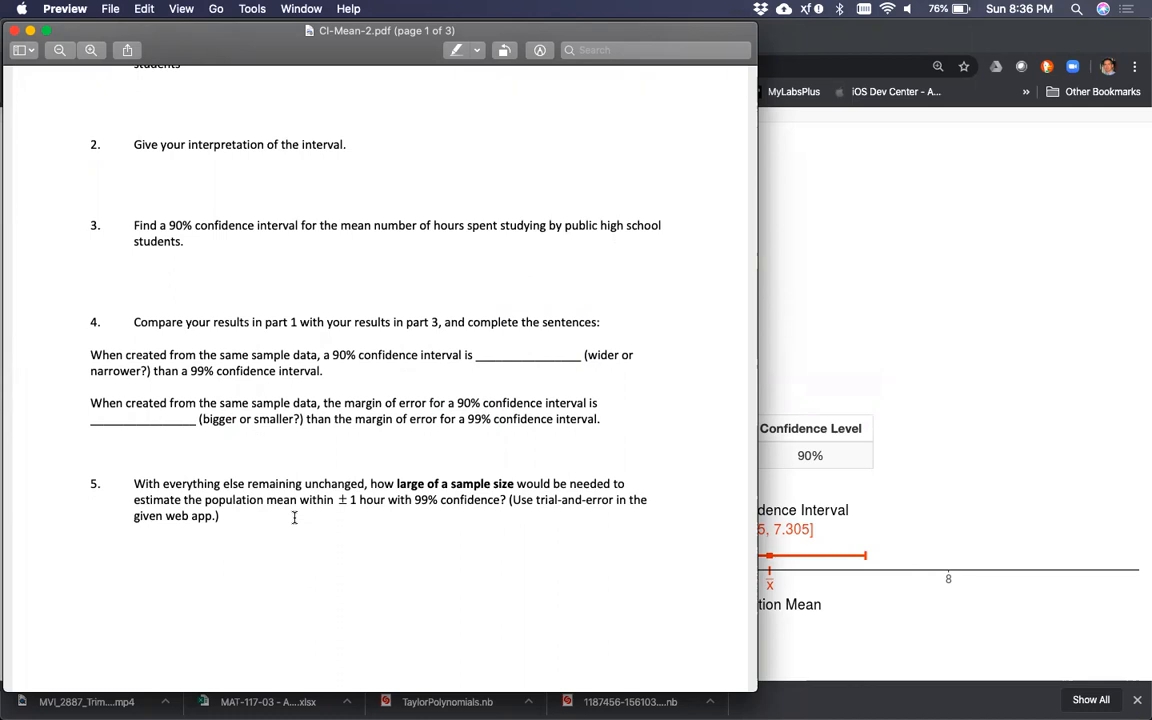
pyautogui.press('super+Tab')
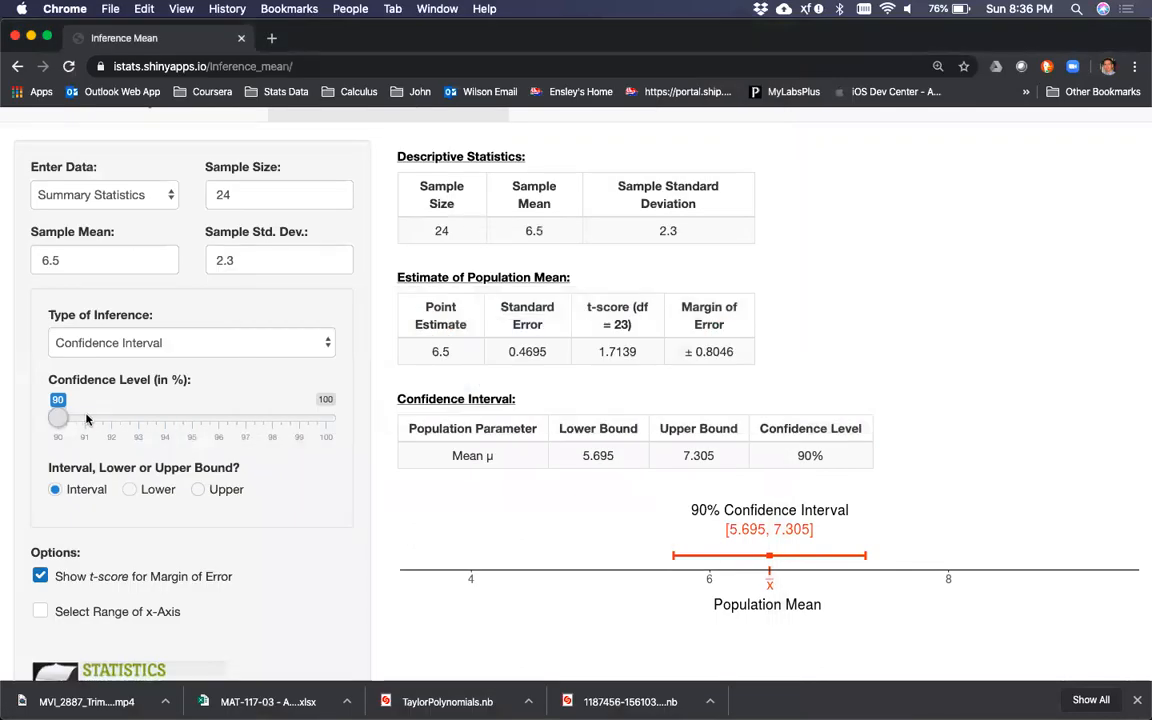
pyautogui.moveTo(58, 418); pyautogui.dragTo(305, 433)
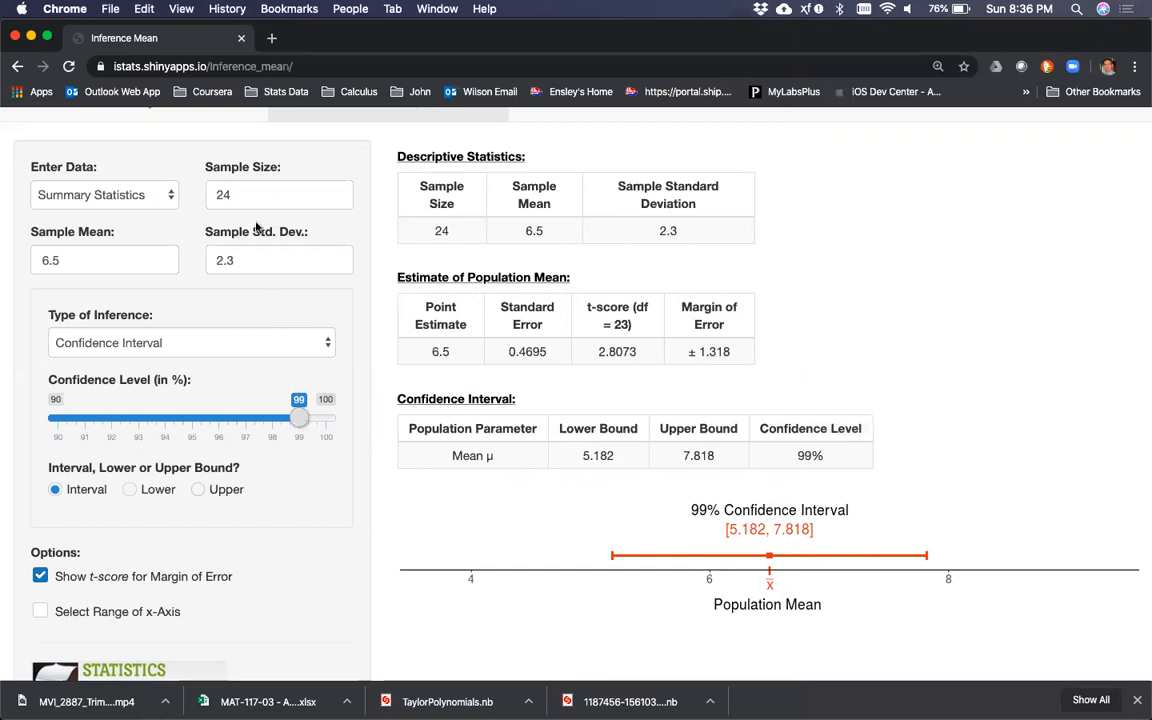
# - Increase the sample size to 37 and check the margin of error against the worksheet's target of 1 hour
pyautogui.click(335, 192)
pyautogui.click(335, 192)
pyautogui.click(335, 192)
pyautogui.click(335, 192)
pyautogui.click(335, 192)
pyautogui.click(335, 192)
pyautogui.click(335, 192)
pyautogui.click(335, 192)
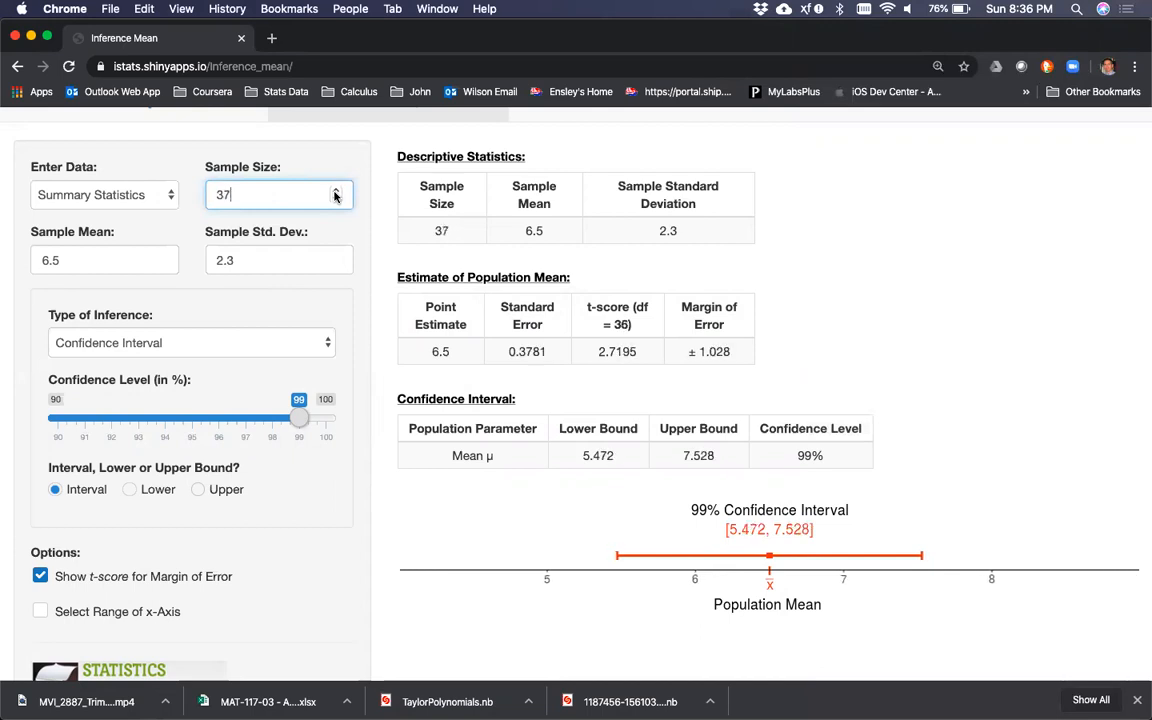
pyautogui.moveTo(683, 307); pyautogui.dragTo(727, 326)
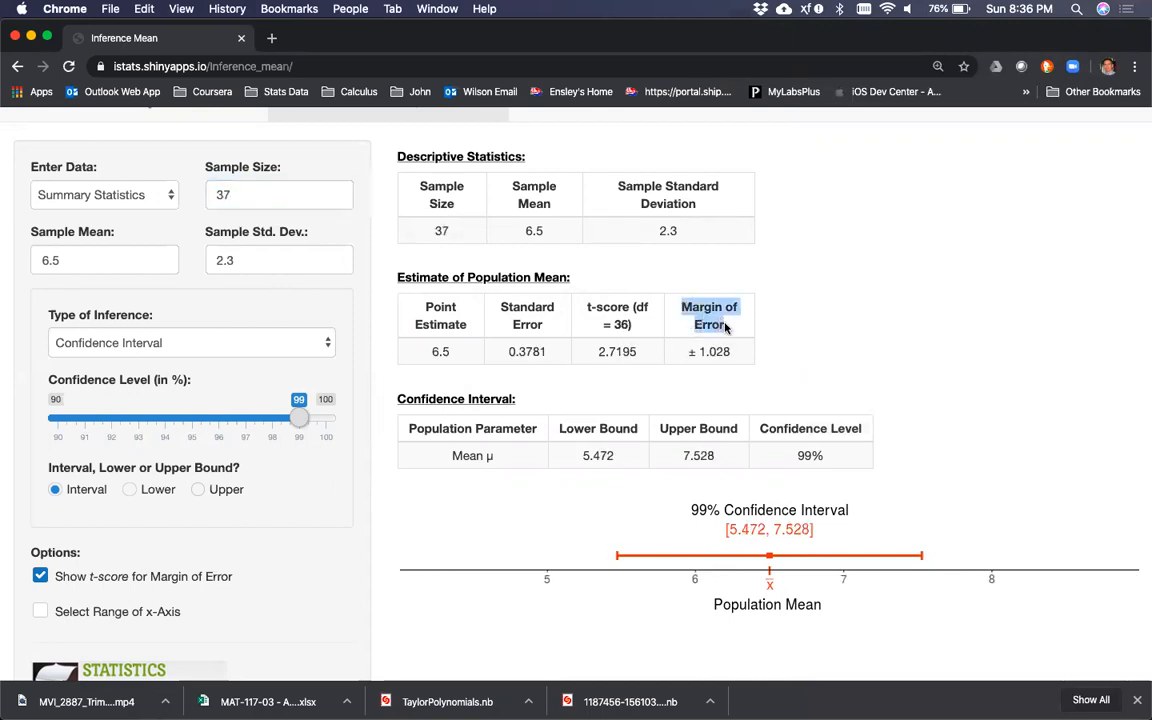
# - Raise the sample size one unit at a time to 39, aiming for a margin of error within 1 hour
pyautogui.click(337, 191)
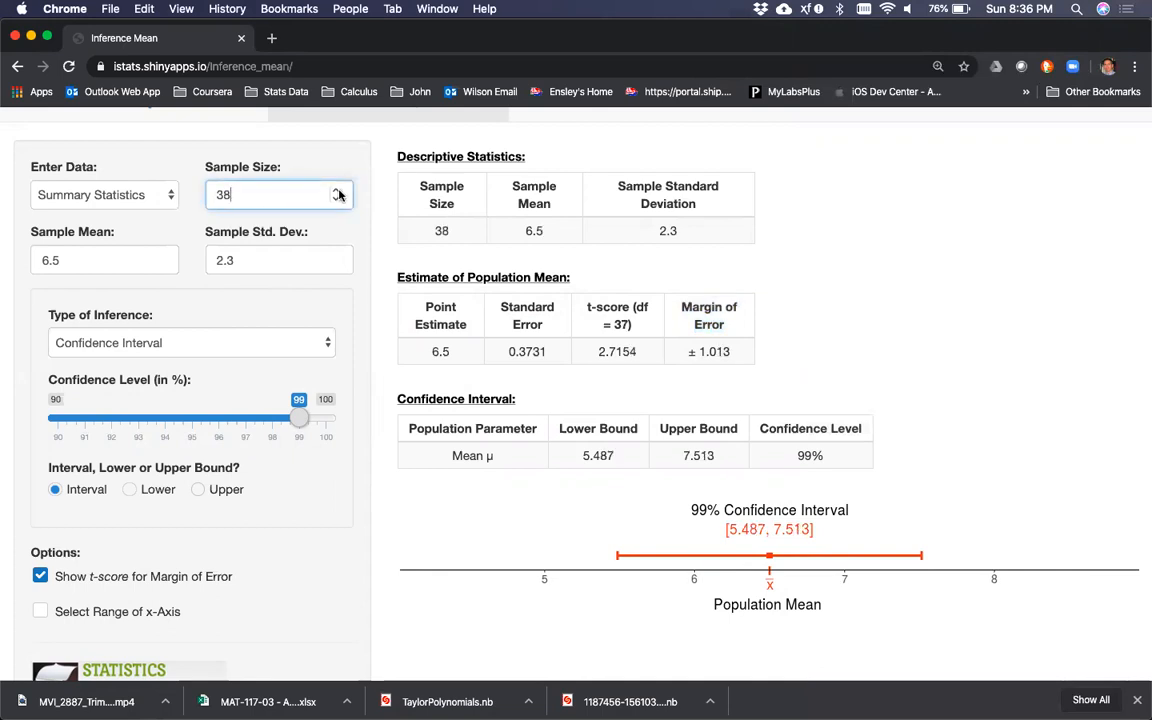
pyautogui.click(336, 190)
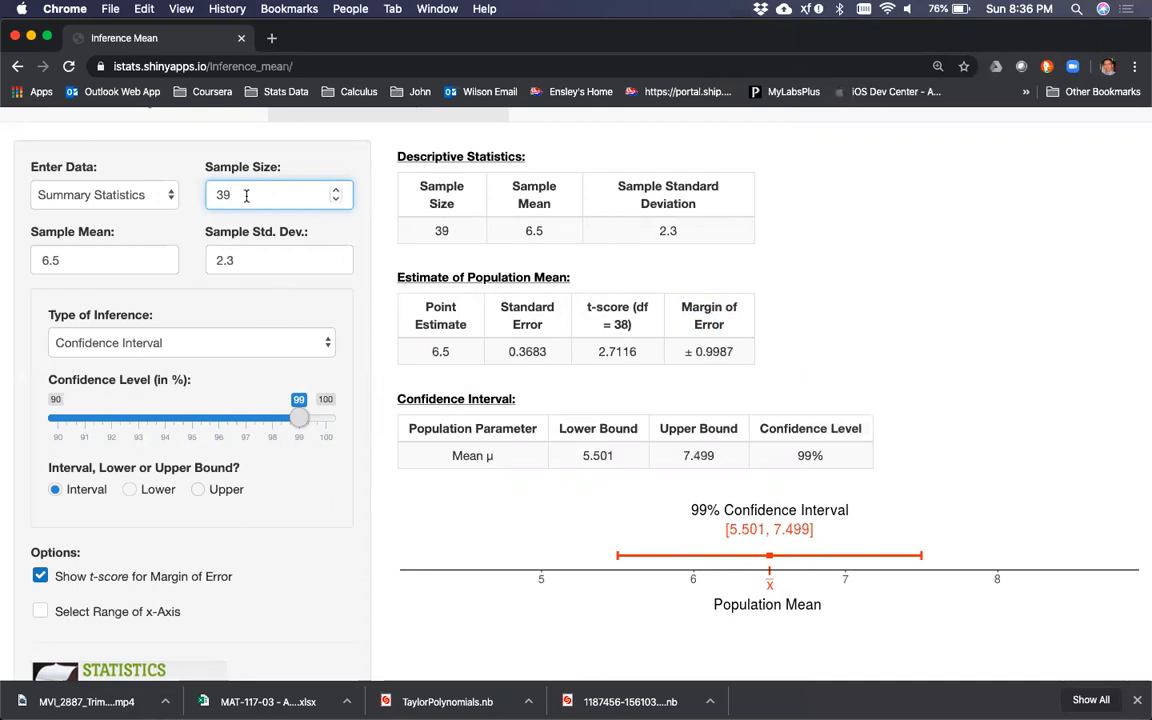
pyautogui.click(336, 191)
pyautogui.click(629, 409)
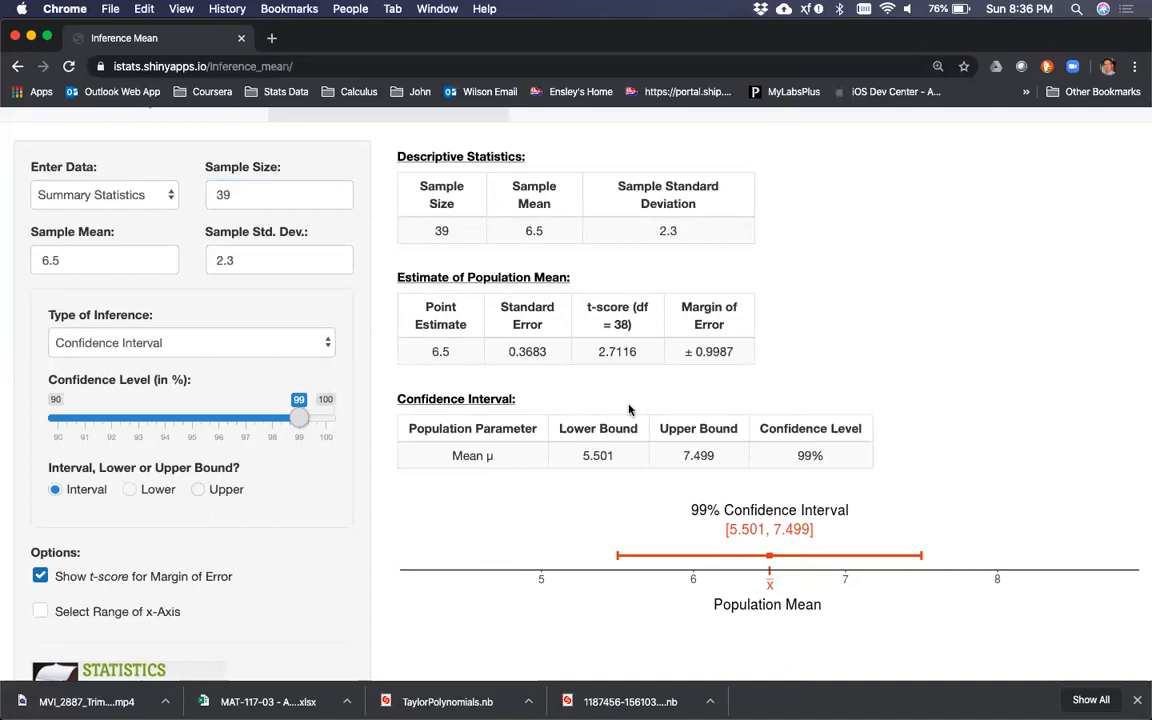
# - Reload the inference page to reset its data and settings, and switch to Zoom
pyautogui.press('super+r')
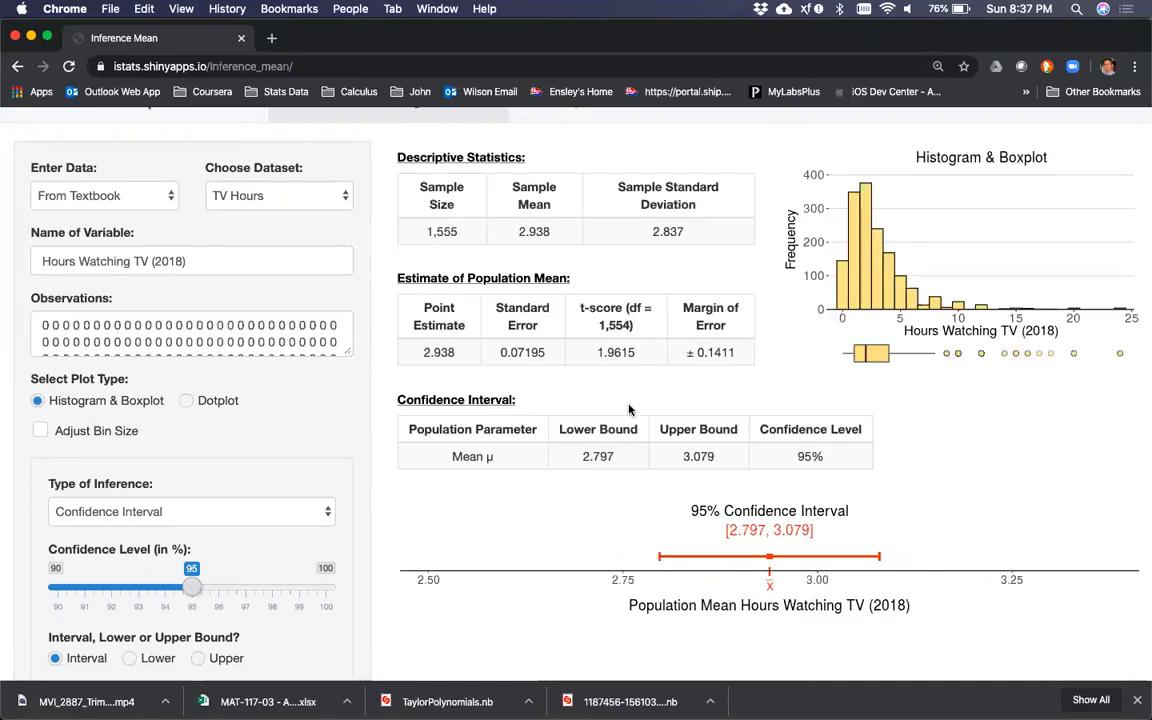
pyautogui.press('super+q')
pyautogui.press('super+Tab')
pyautogui.press('super+Tab')
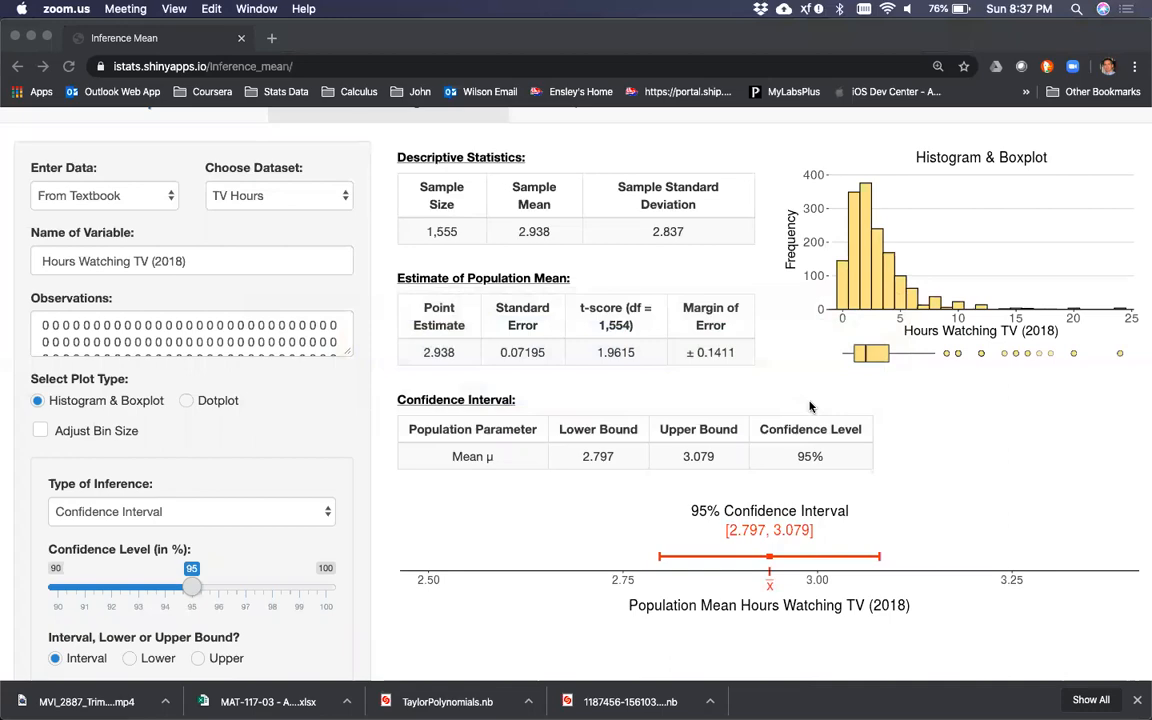